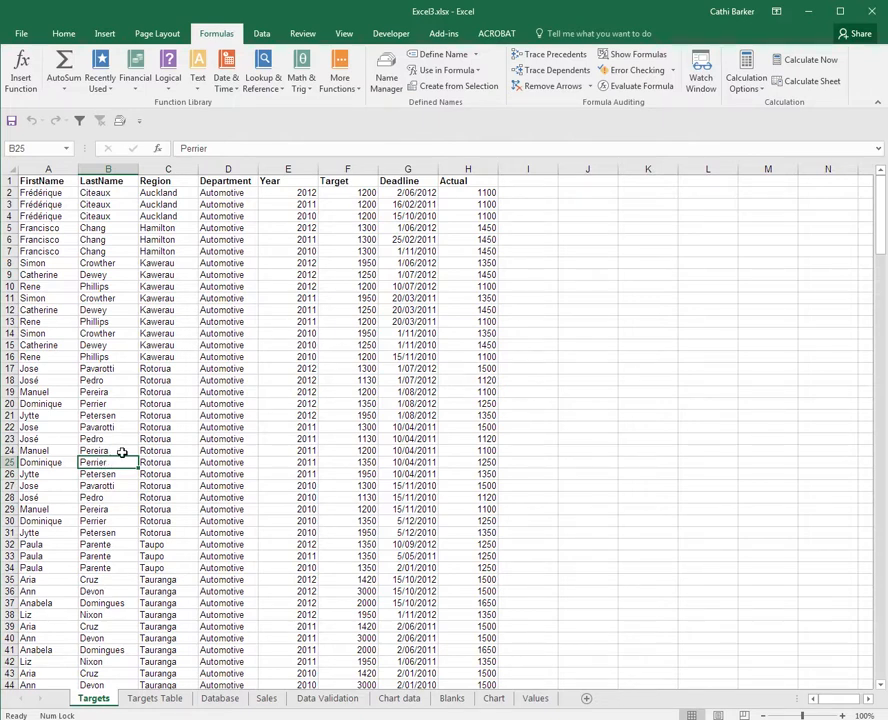
# Go to the named range TargetList to check which data on the Targets sheet it covers
pyautogui.click(67, 149)
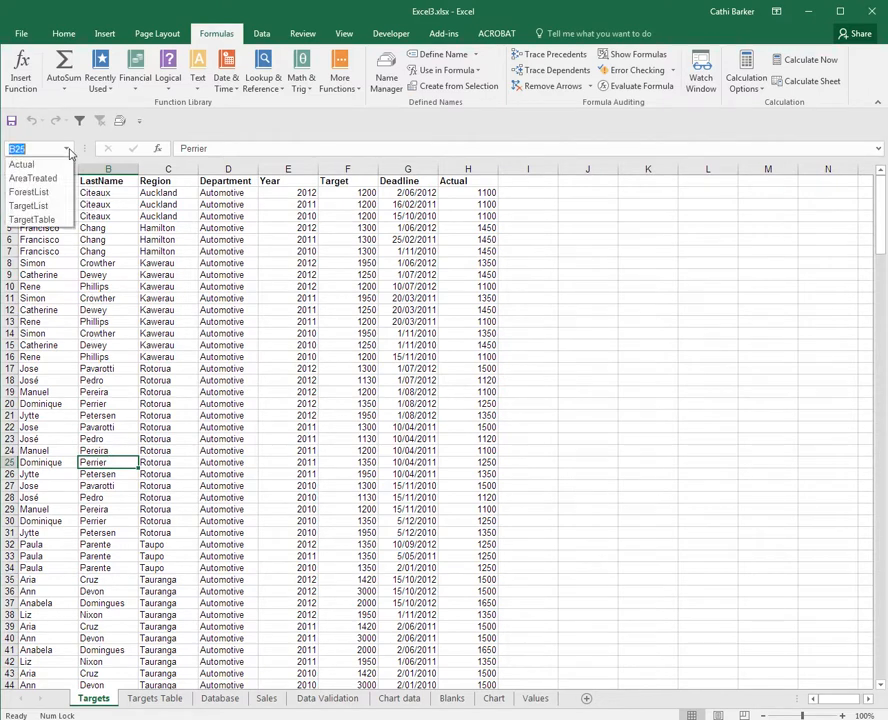
pyautogui.click(47, 209)
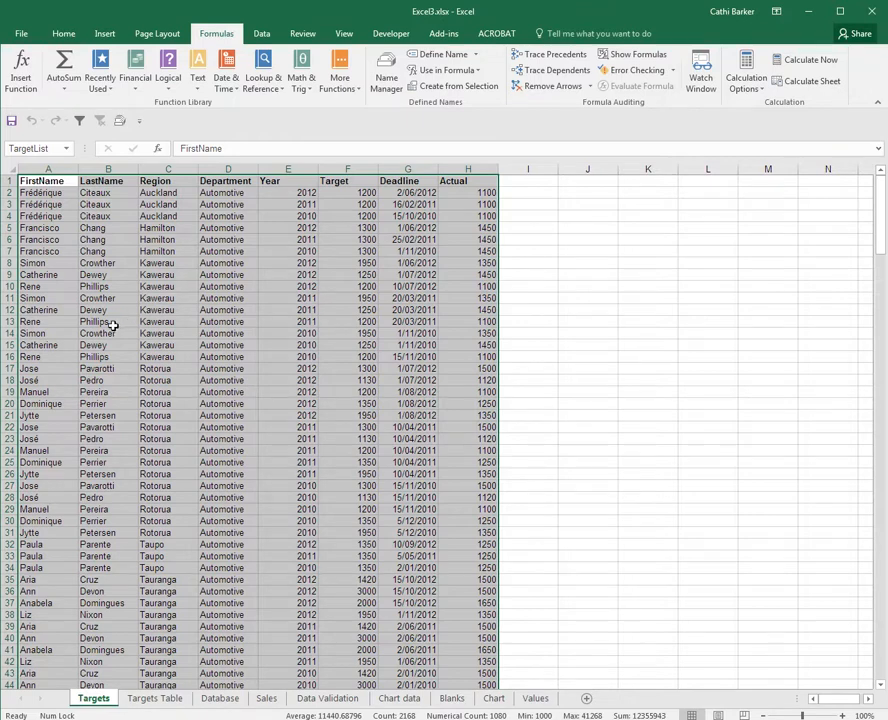
pyautogui.click(112, 322)
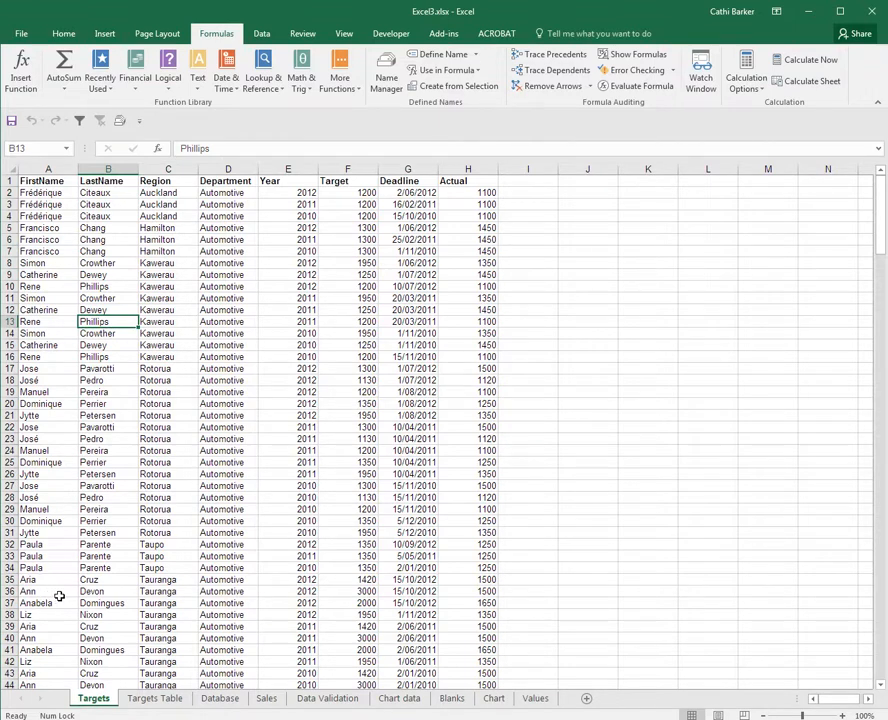
# Add a new worksheet after Targets and rename it Advanced
pyautogui.click(588, 703)
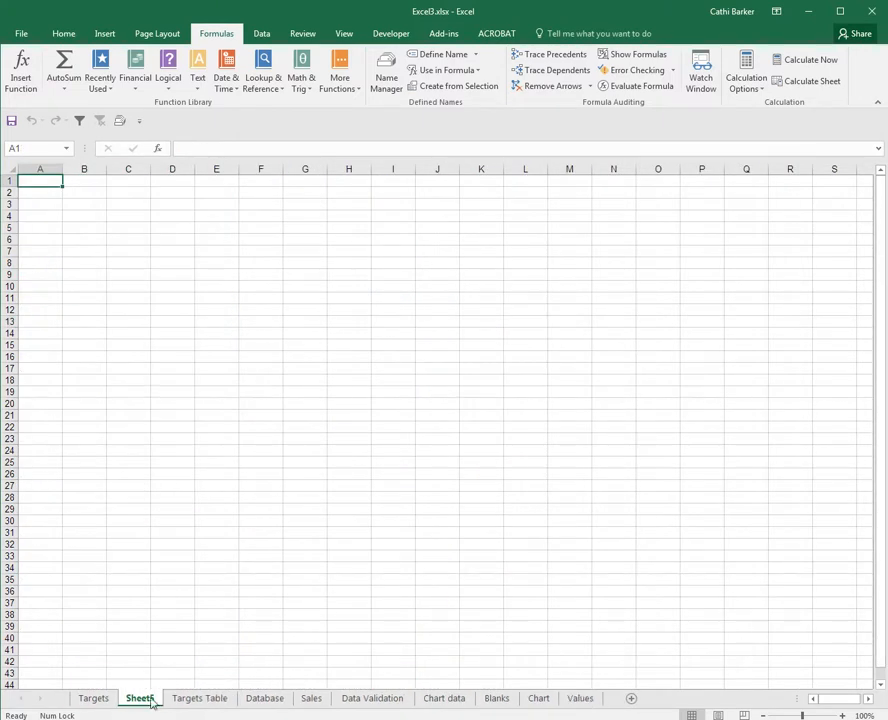
pyautogui.doubleClick(143, 700)
pyautogui.write('A')
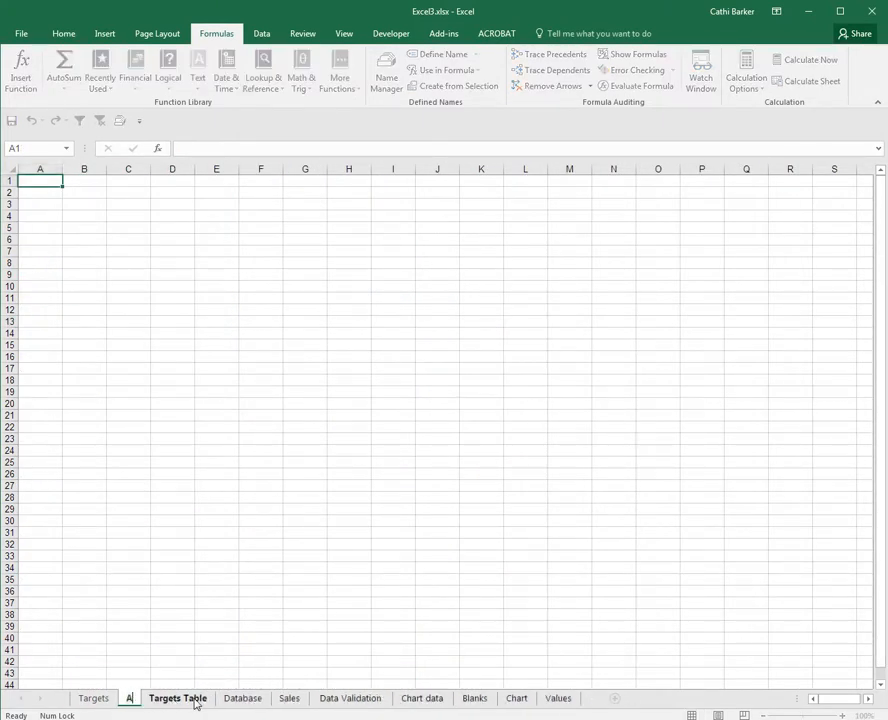
pyautogui.write('dvanced')
pyautogui.press('Return')
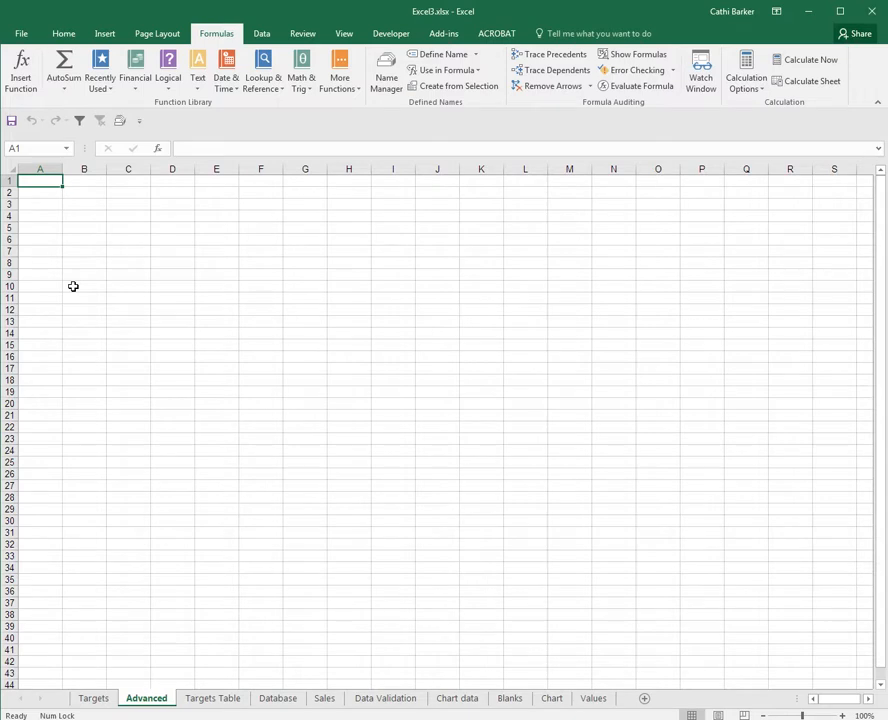
# Enter the criteria heading Region in A1 of the Advanced sheet and compare it with the column heading on the Targets sheet
pyautogui.write('Region')
pyautogui.press('Return')
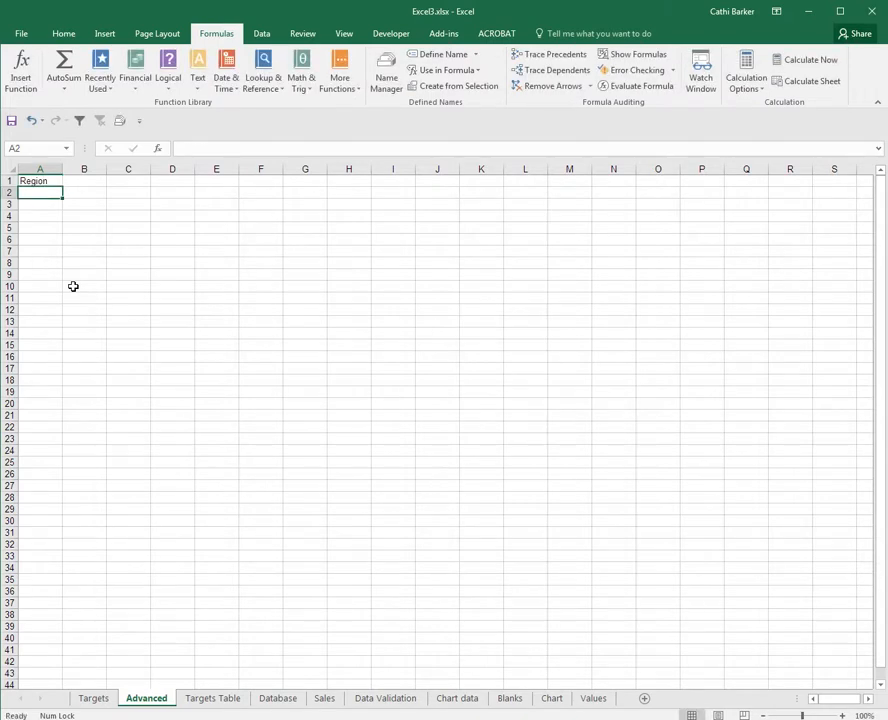
pyautogui.click(95, 700)
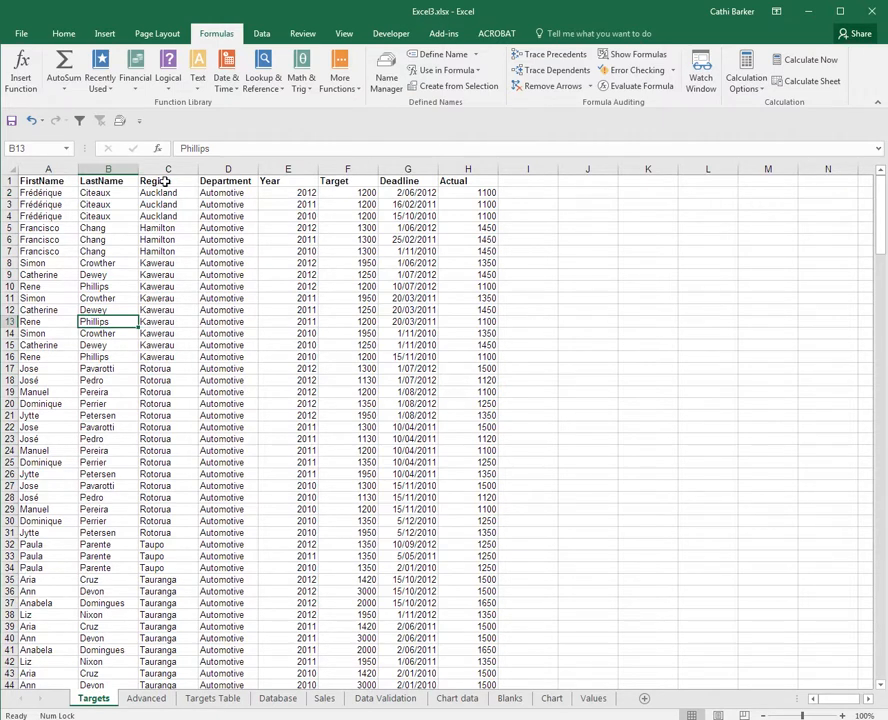
pyautogui.click(144, 697)
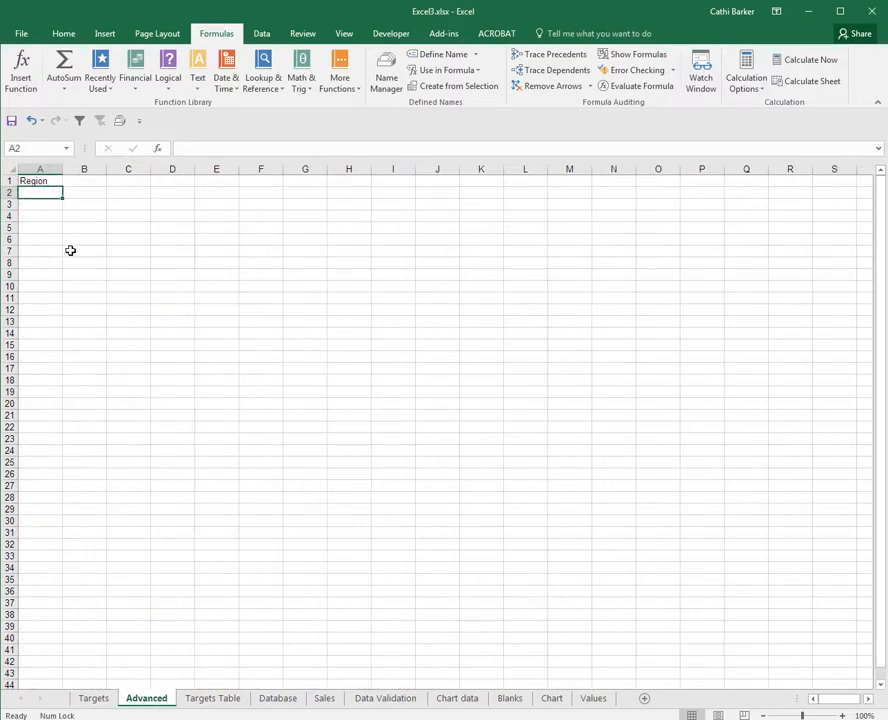
# List Tauranga, Rotorua, Taupo and Whakatane in A2:A5 under the Region heading and fit column A to its contents
pyautogui.write('Tauranga')
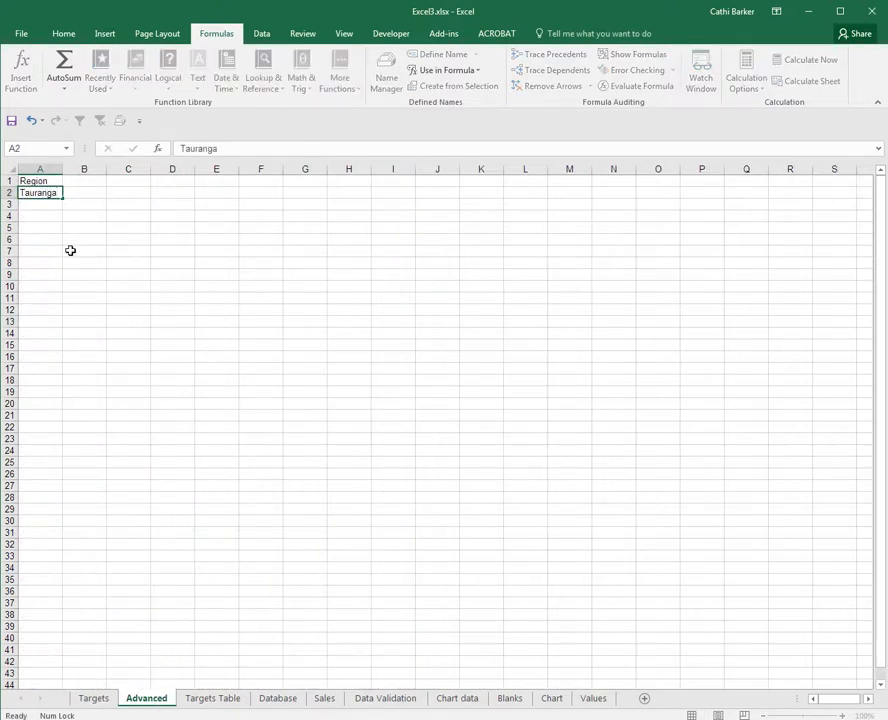
pyautogui.press('Return')
pyautogui.write('Rotrua')
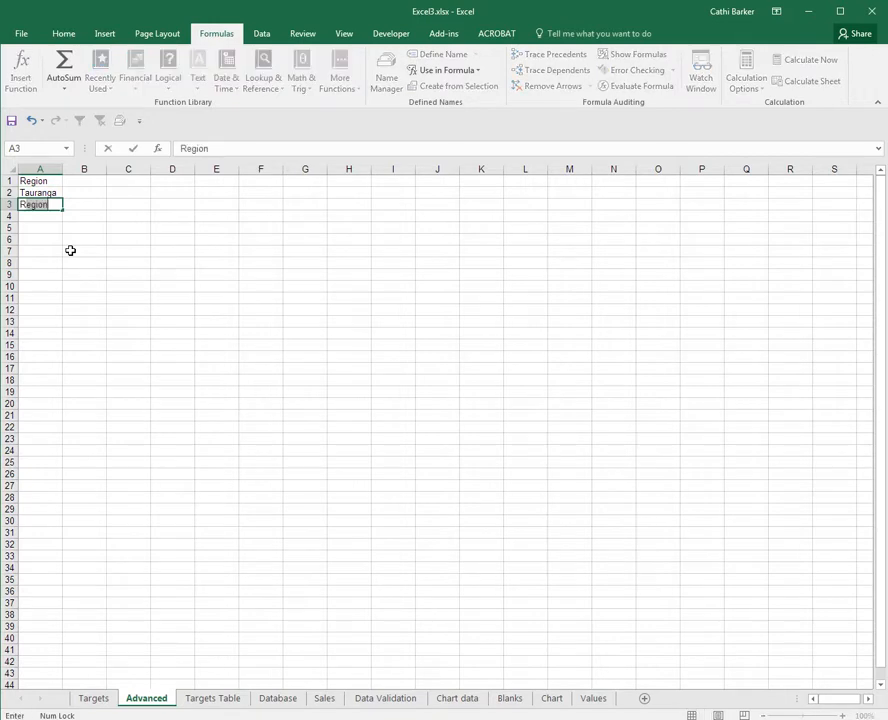
pyautogui.press('BackSpace')
pyautogui.press('BackSpace')
pyautogui.press('BackSpace')
pyautogui.write('orua')
pyautogui.press('Return')
pyautogui.write('Taupo')
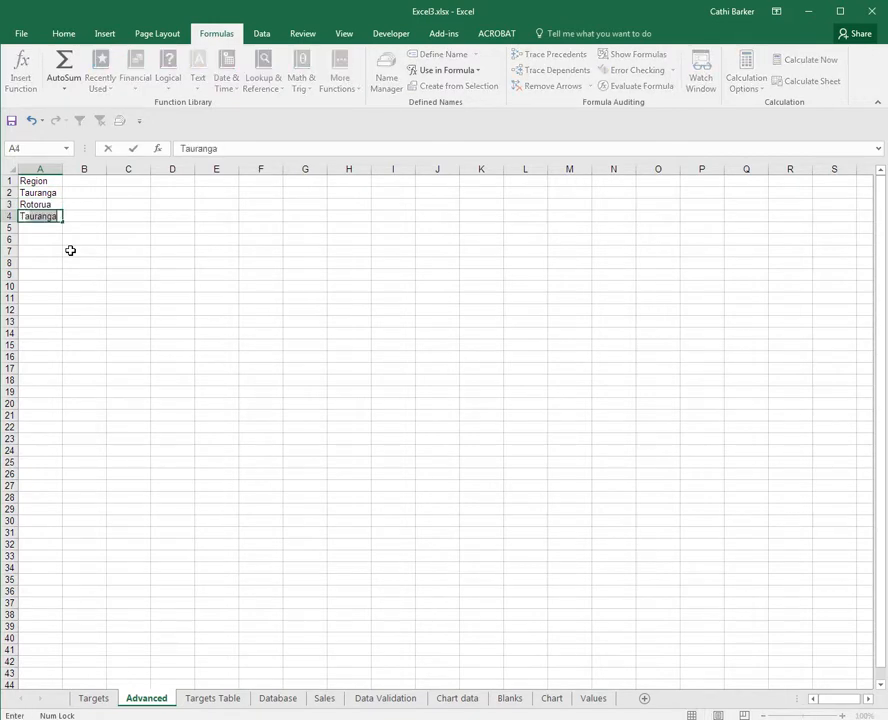
pyautogui.press('Return')
pyautogui.write('Whakatane')
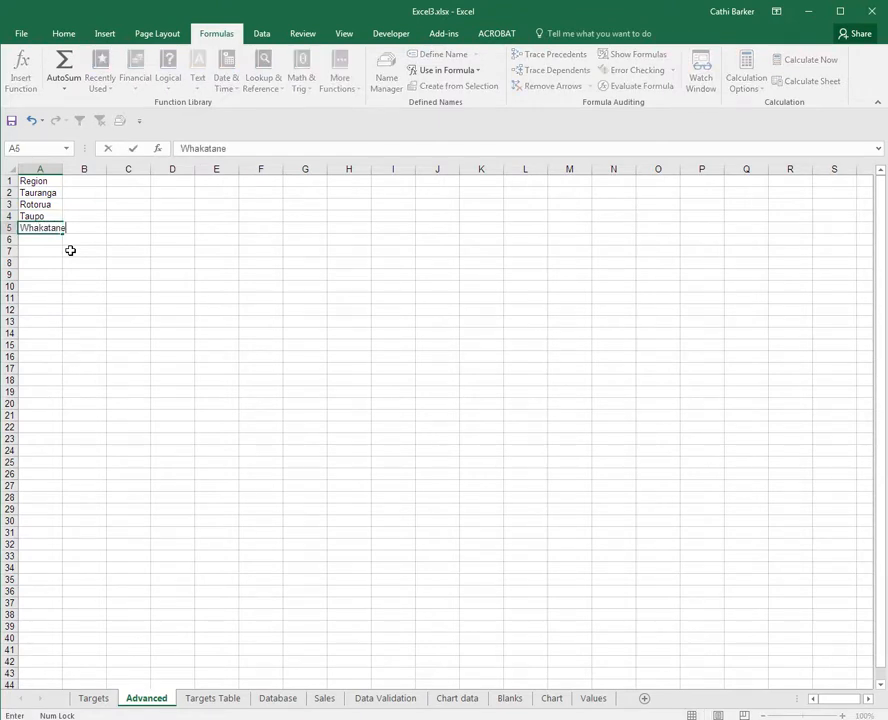
pyautogui.press('Return')
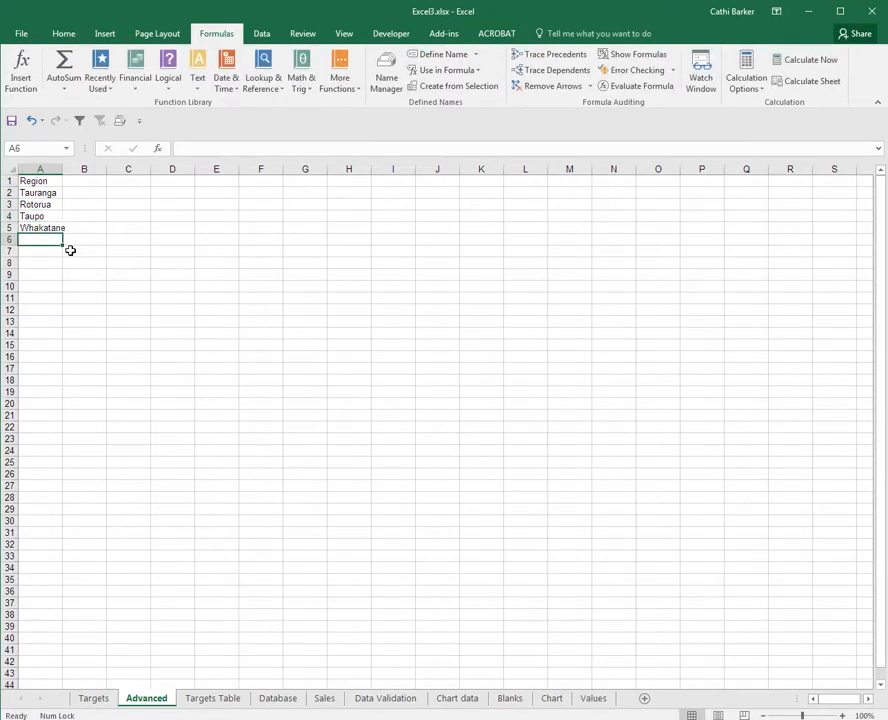
pyautogui.doubleClick(62, 168)
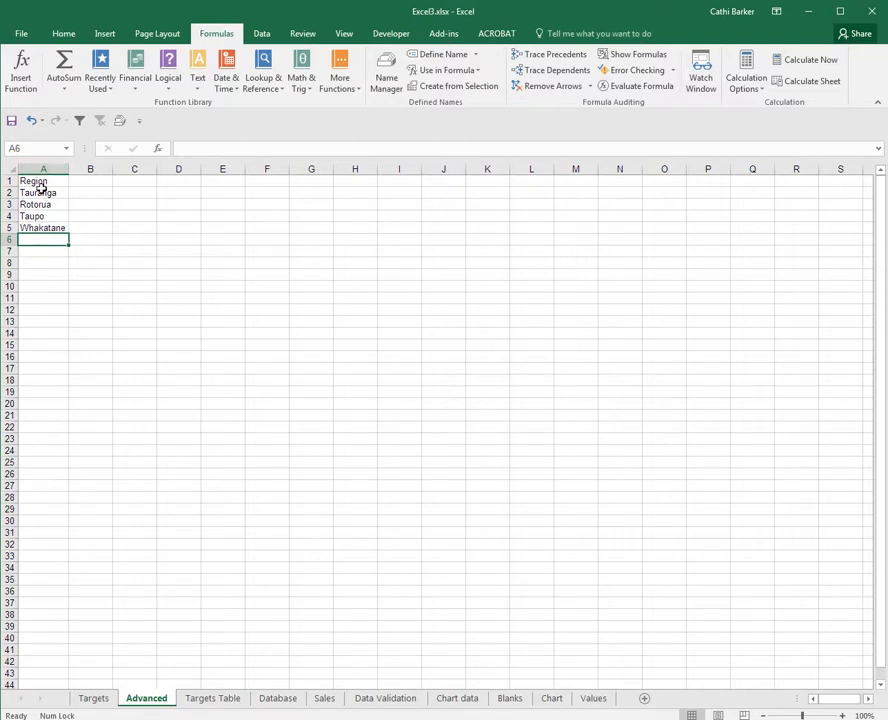
# Name the criteria range A1:A5 on the Advanced sheet Crit1
pyautogui.click(36, 203)
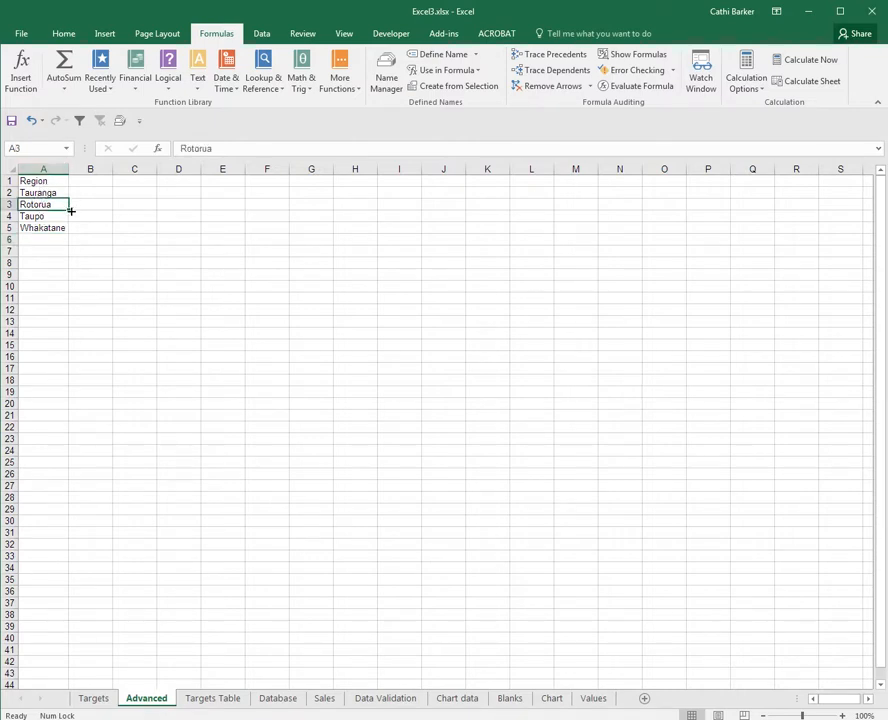
pyautogui.click(38, 193)
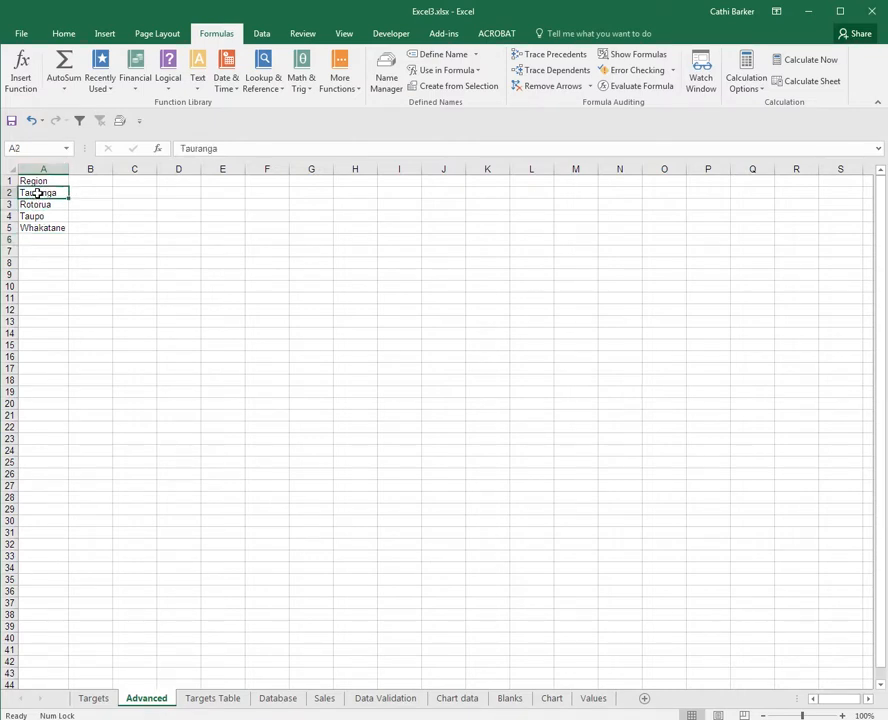
pyautogui.hotkey('ctrl', 'a')
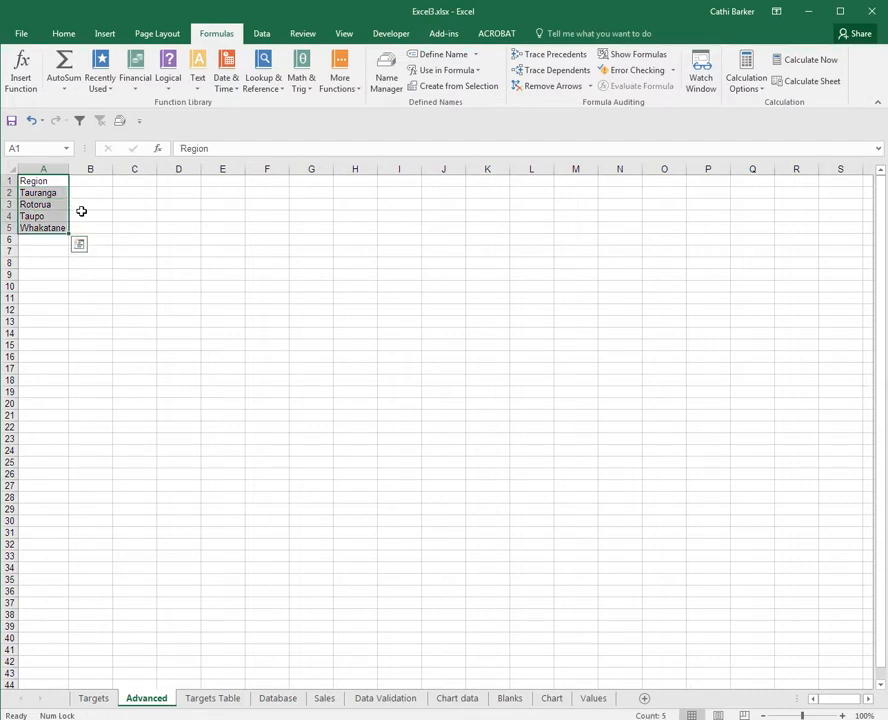
pyautogui.click(27, 149)
pyautogui.write('Crit1')
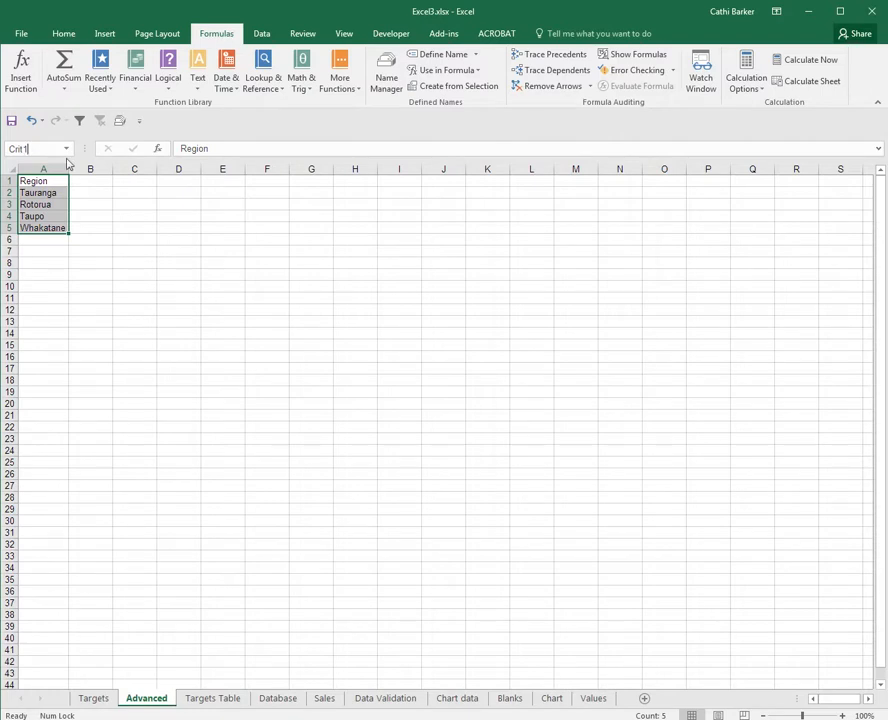
pyautogui.press('Return')
# Select cell A7 and add the Advanced filter command to the Quick Access Toolbar
pyautogui.click(52, 252)
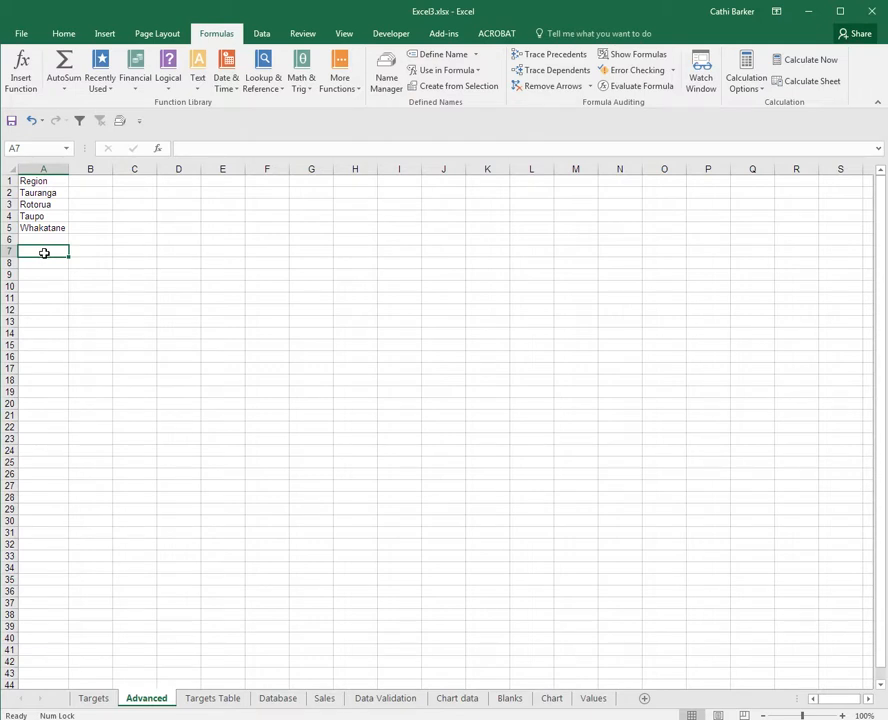
pyautogui.click(264, 36)
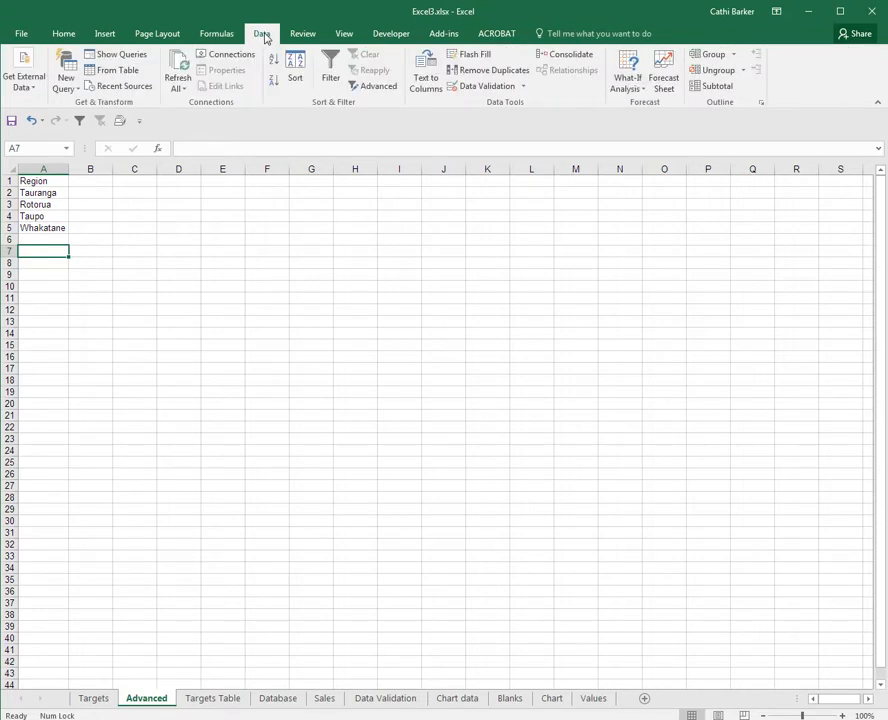
pyautogui.rightClick(371, 91)
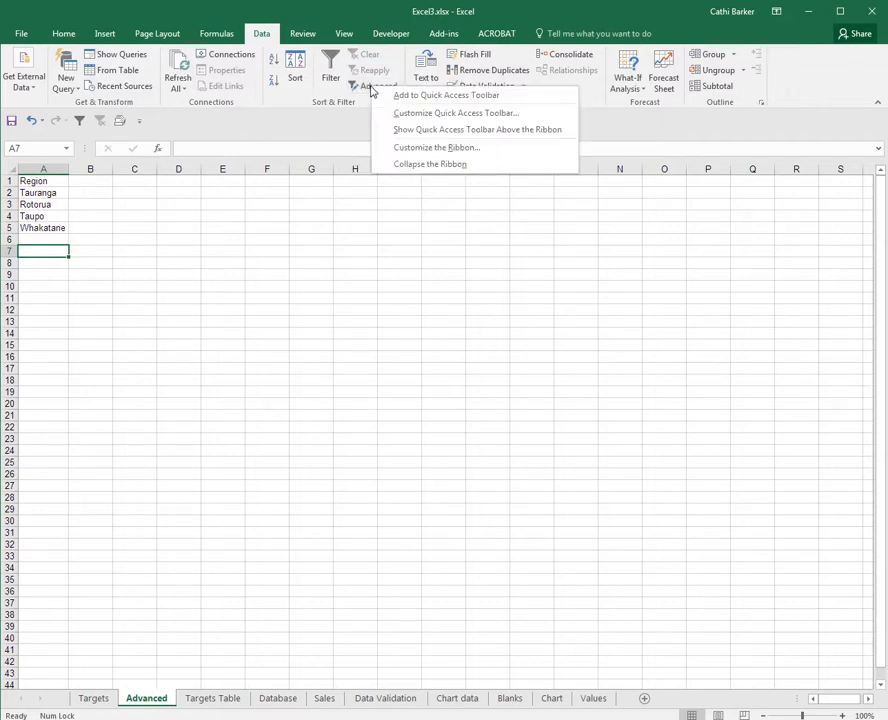
pyautogui.click(397, 97)
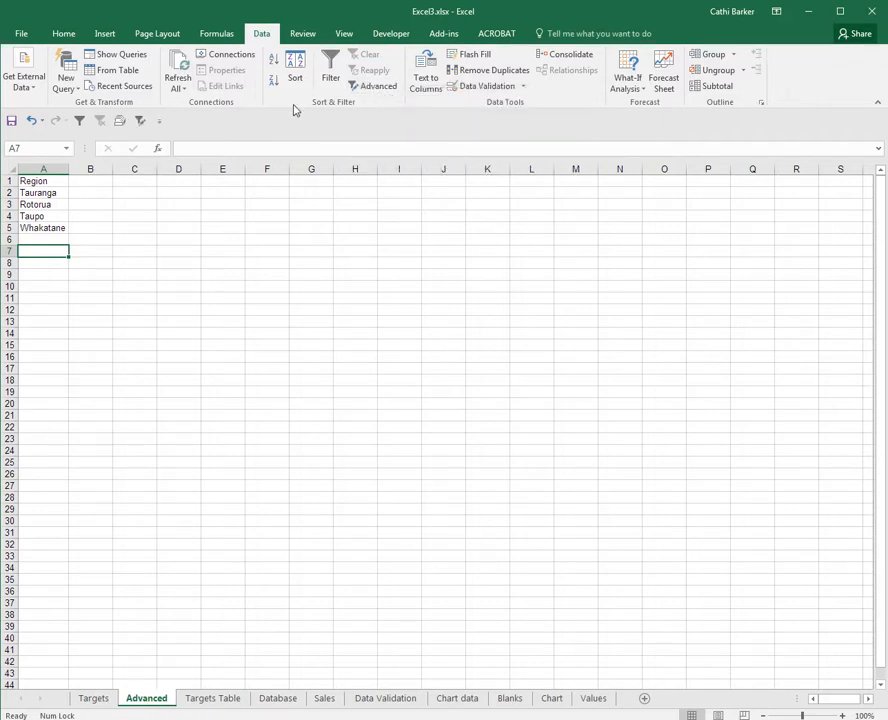
# Run an Advanced Filter that copies to another location, with list range TargetList, criteria range Crit1 and output at A7 of the Advanced sheet
pyautogui.click(139, 122)
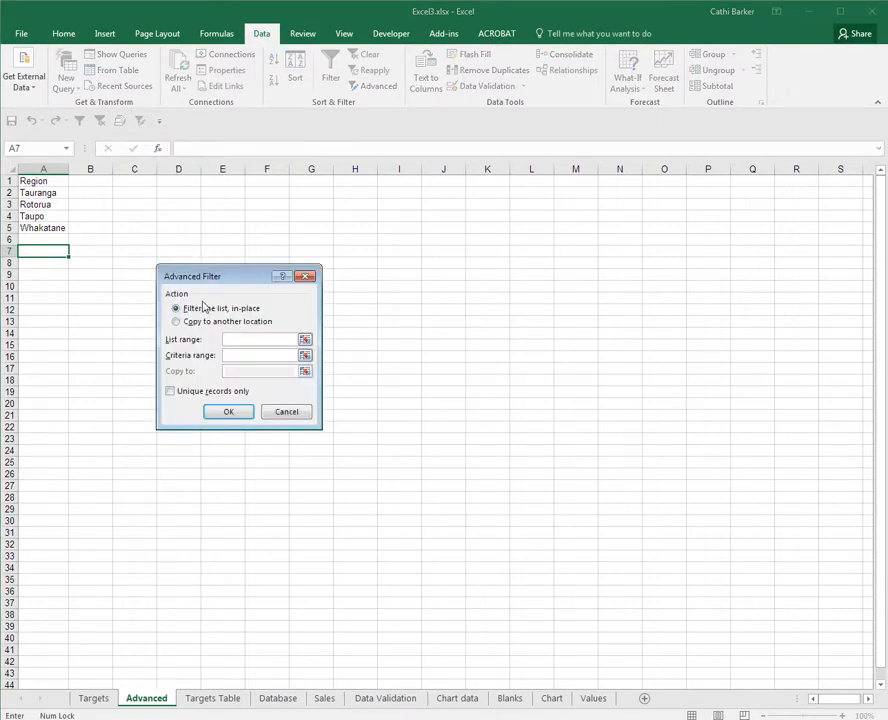
pyautogui.moveTo(243, 277); pyautogui.dragTo(258, 188)
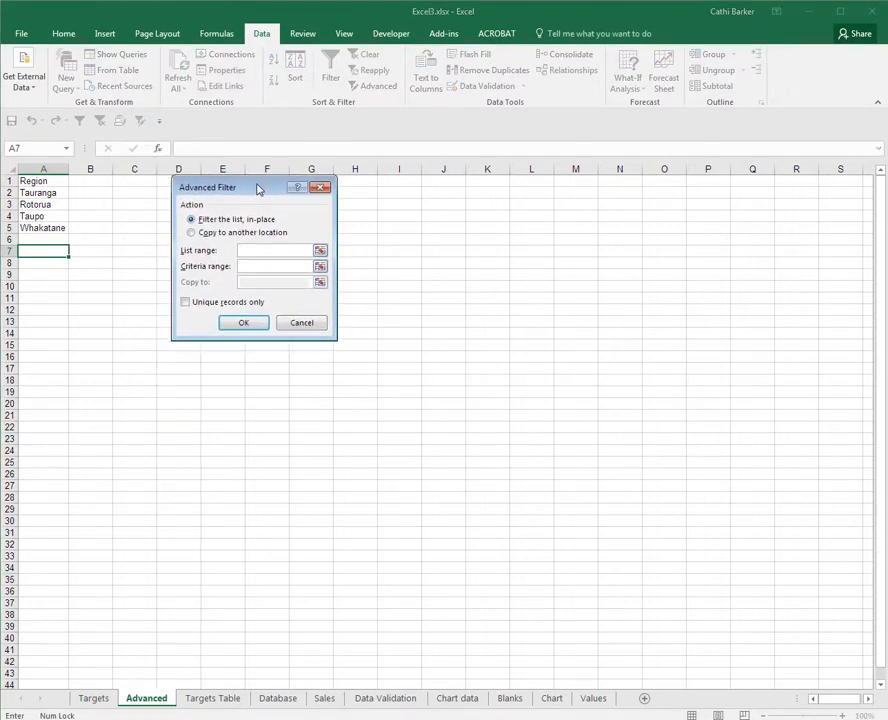
pyautogui.click(192, 234)
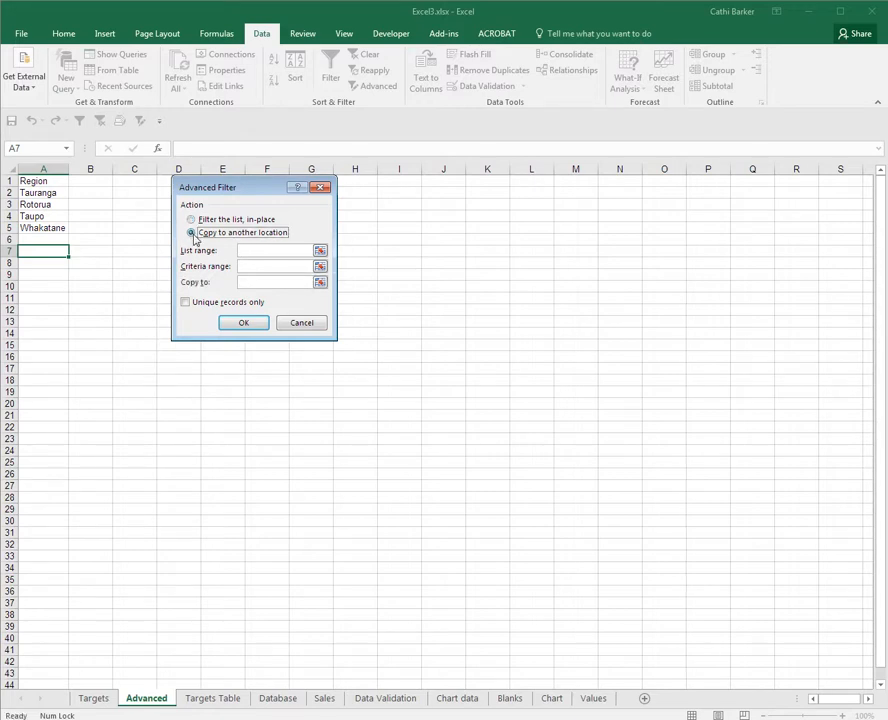
pyautogui.click(246, 251)
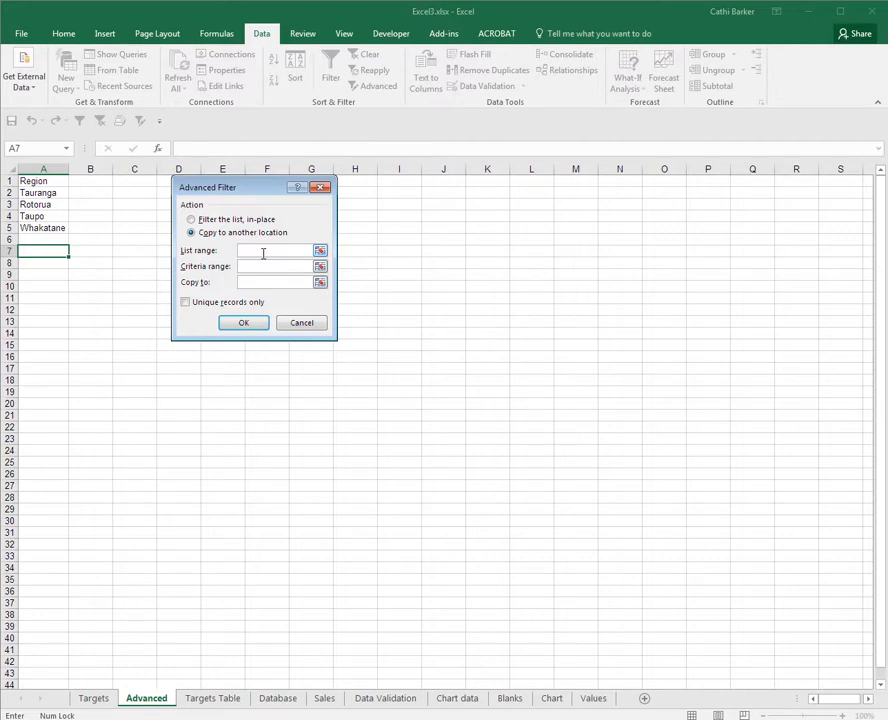
pyautogui.write('Targets!')
pyautogui.write('ist')
pyautogui.click(262, 266)
pyautogui.write('Crit1')
pyautogui.click(260, 282)
pyautogui.click(33, 251)
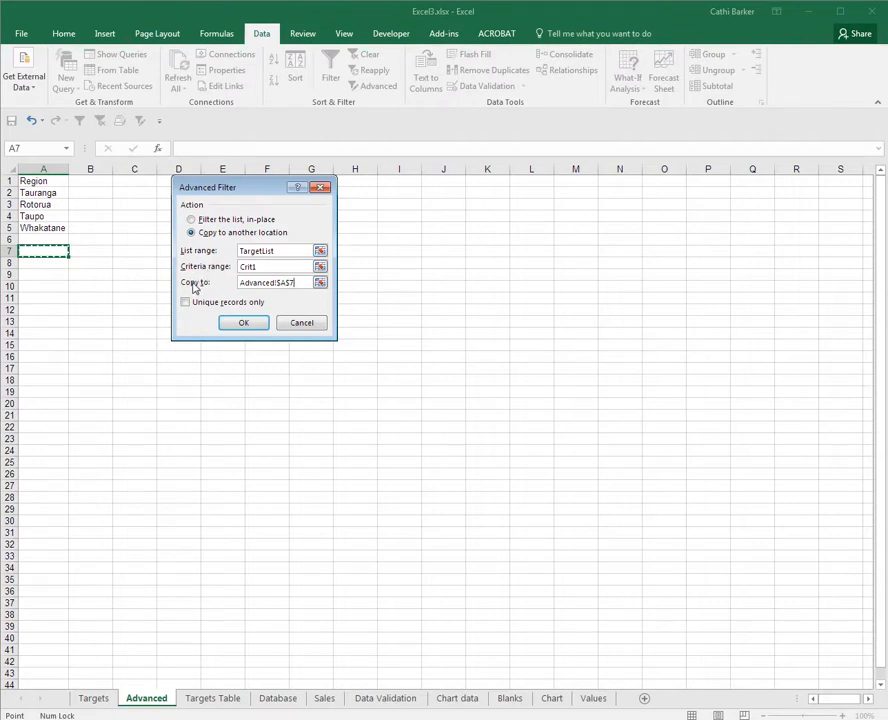
pyautogui.click(254, 329)
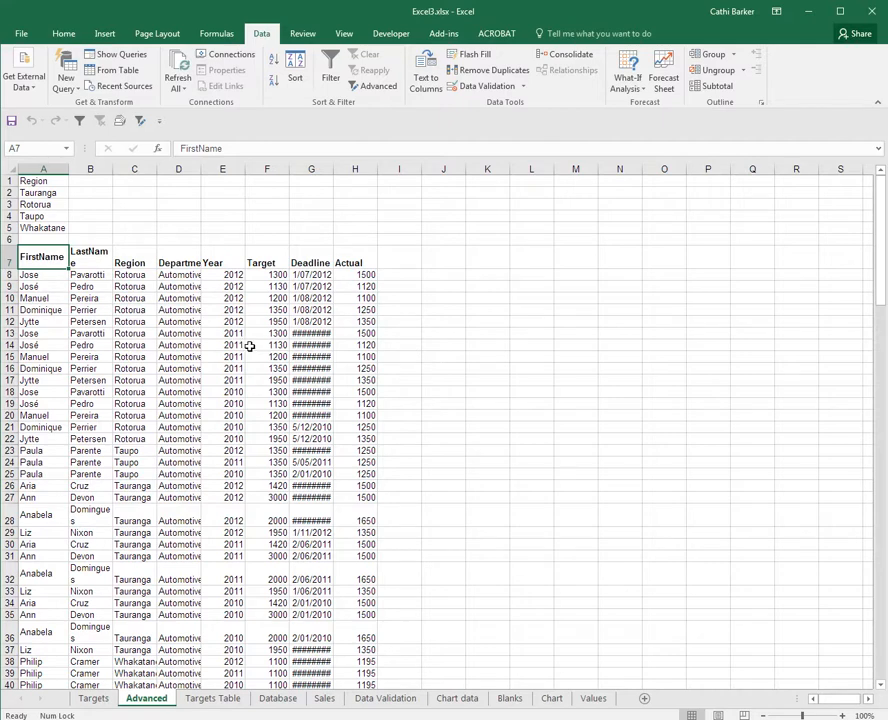
# Fit all row heights and column widths on the Advanced sheet to their contents and review the extracted records
pyautogui.click(9, 169)
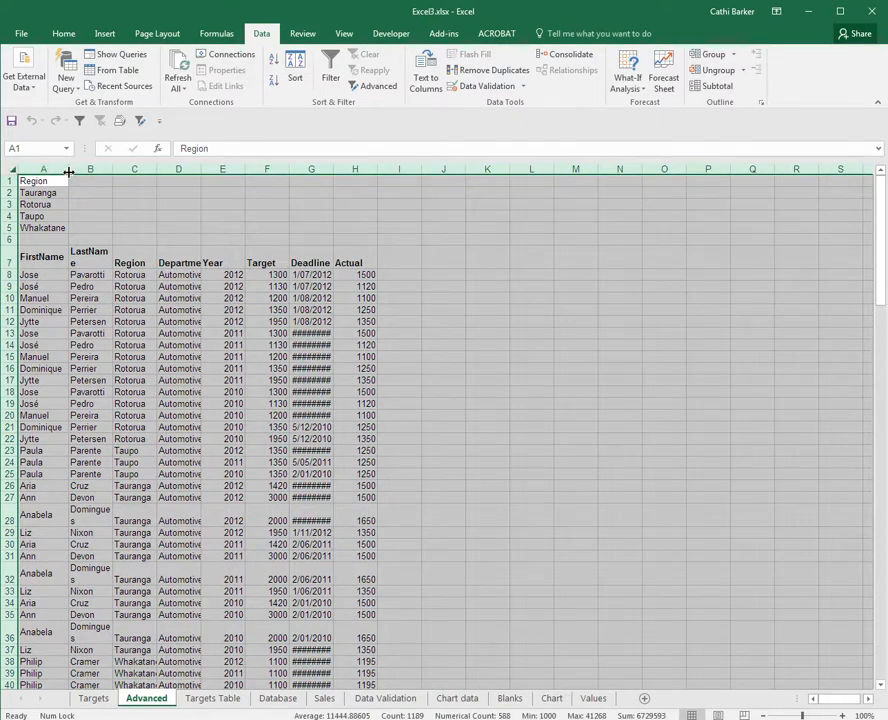
pyautogui.moveTo(68, 171); pyautogui.dragTo(112, 169)
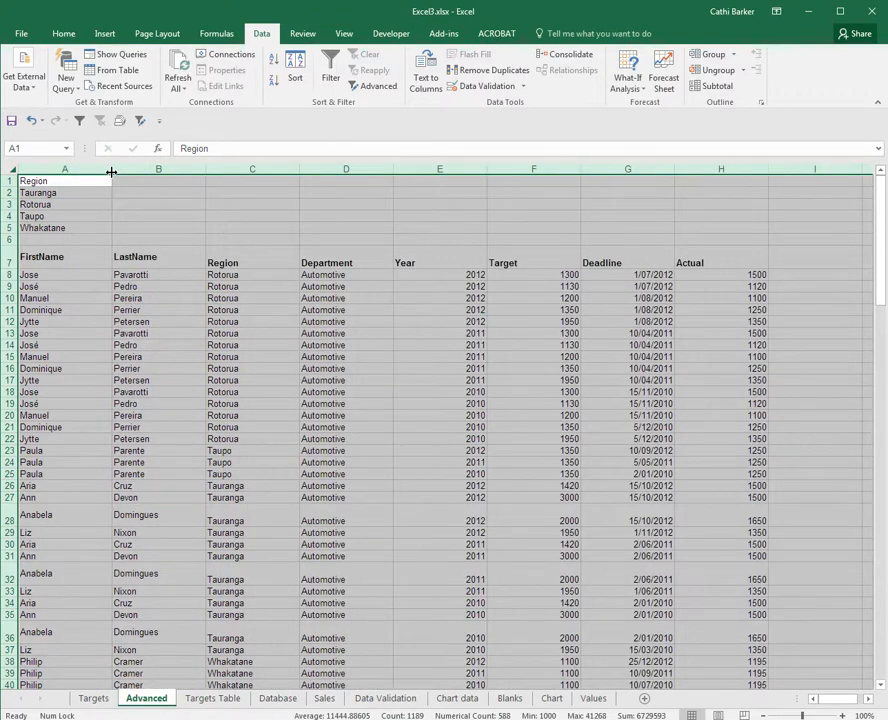
pyautogui.doubleClick(10, 268)
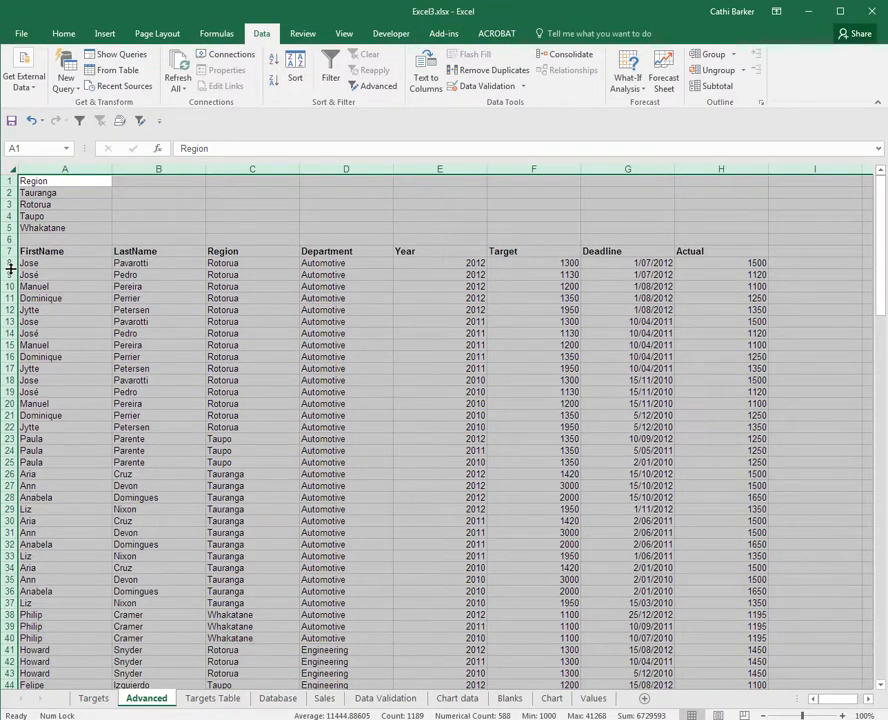
pyautogui.doubleClick(112, 170)
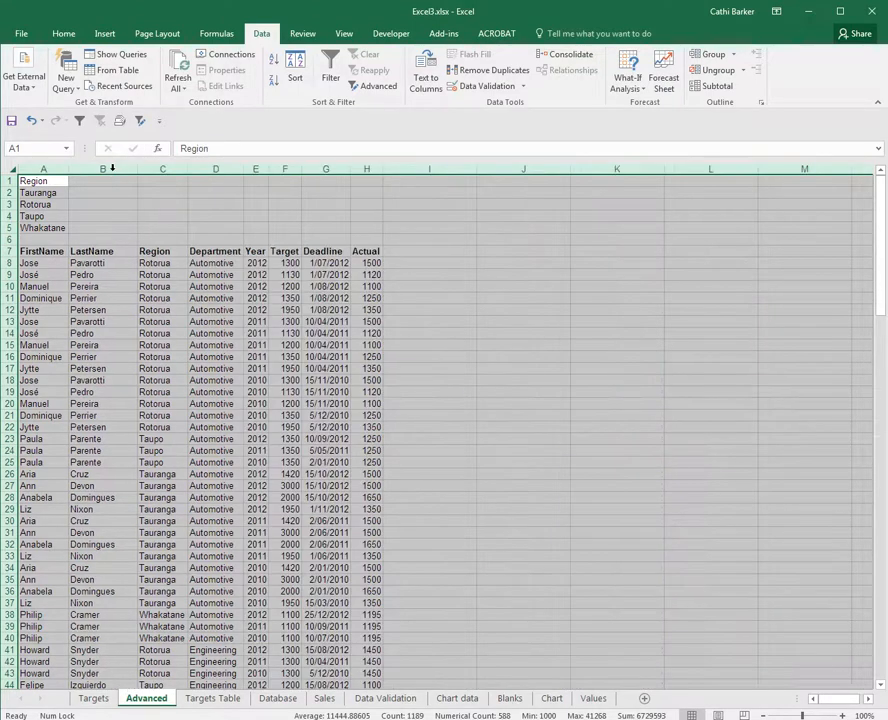
pyautogui.click(43, 251)
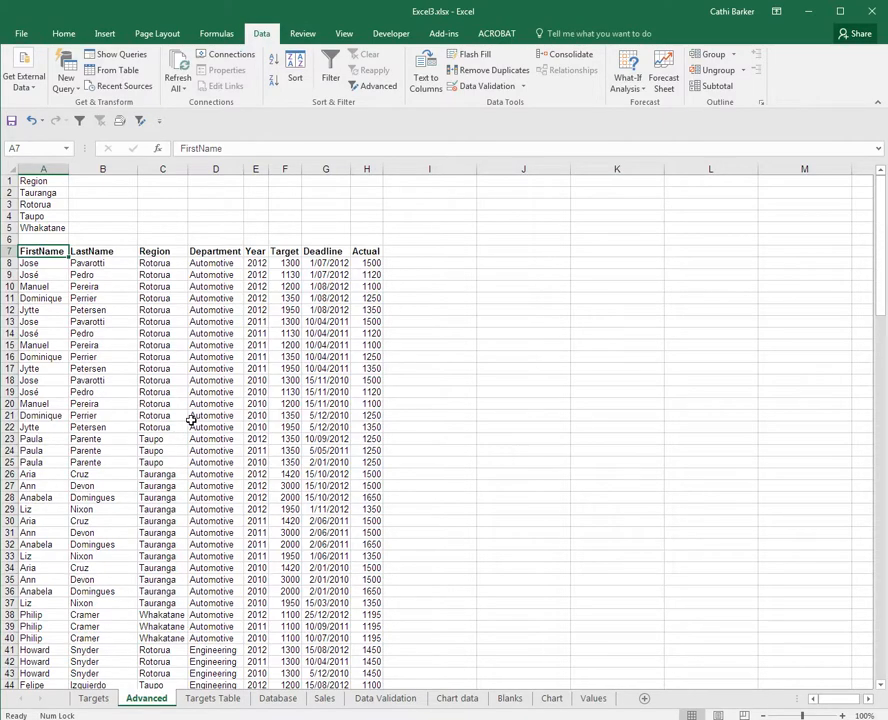
pyautogui.scroll(-6, 190, 420)
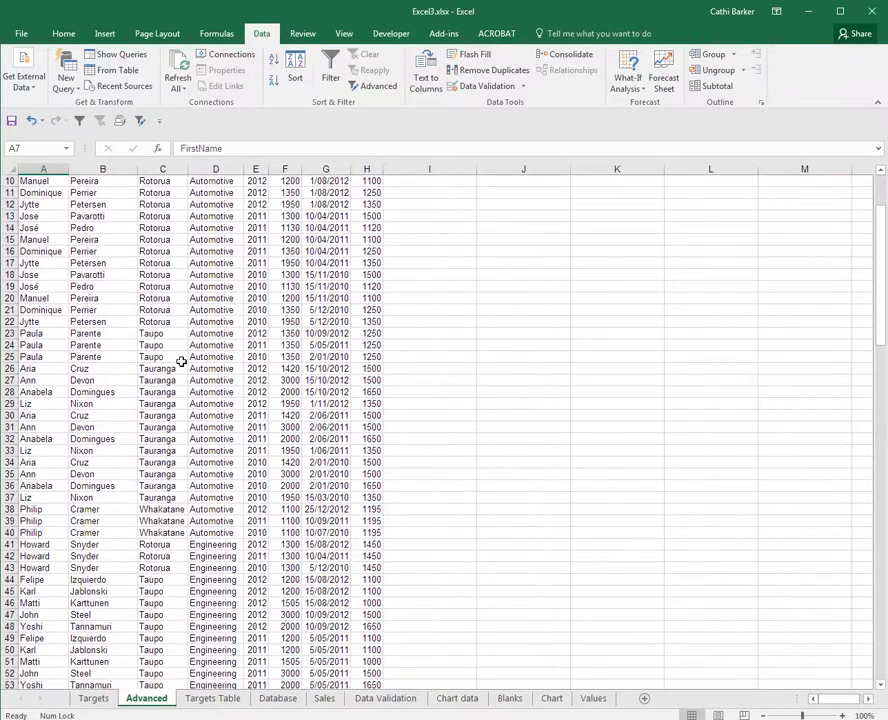
# Clear the whole block of extracted records, including its header row, starting at A7 of the Advanced sheet
pyautogui.scroll(-12, 185, 429)
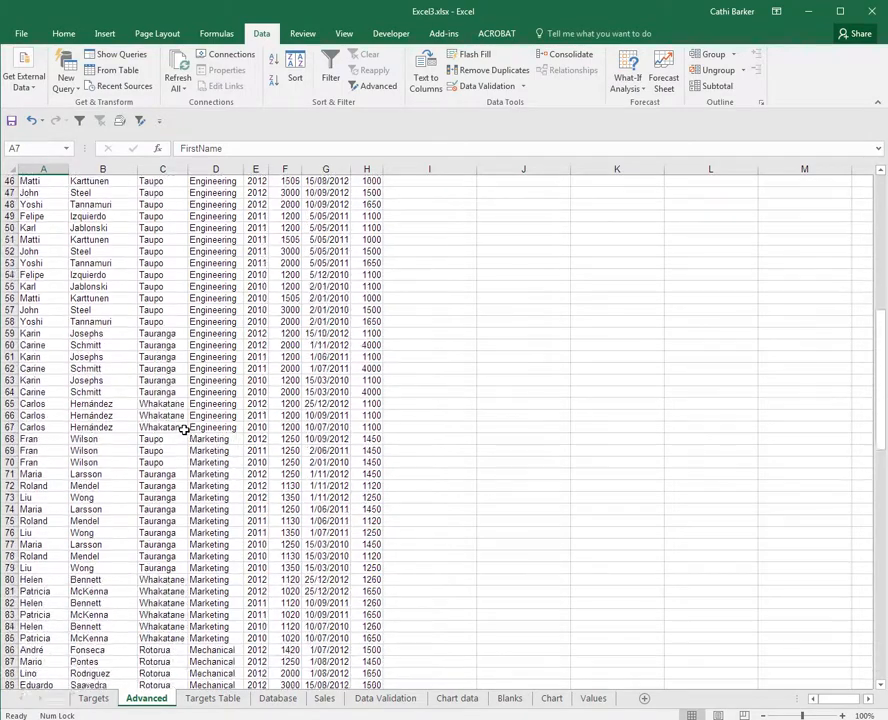
pyautogui.scroll(-12, 185, 429)
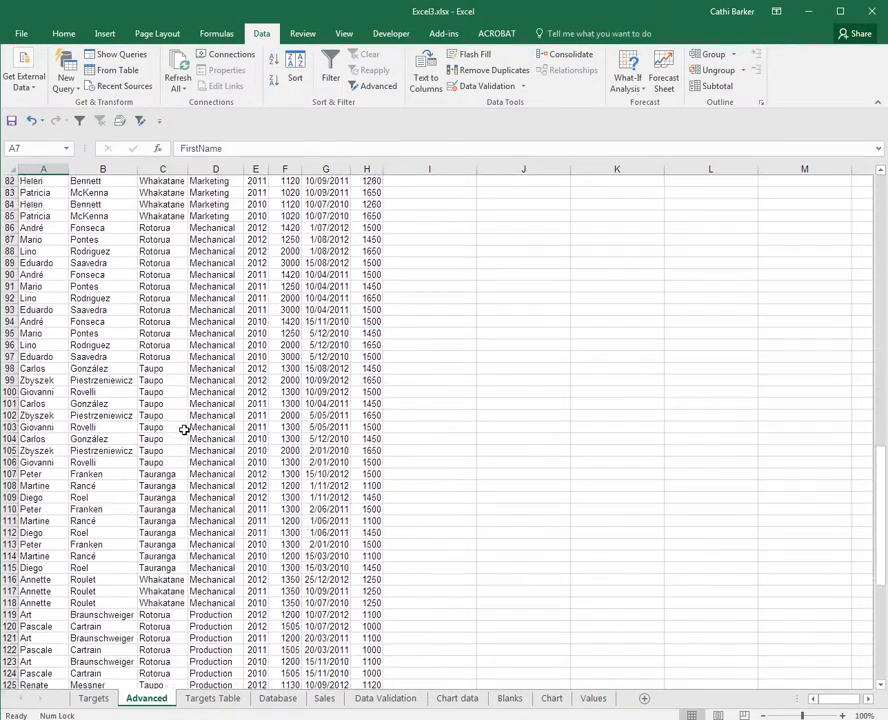
pyautogui.scroll(20, 185, 429)
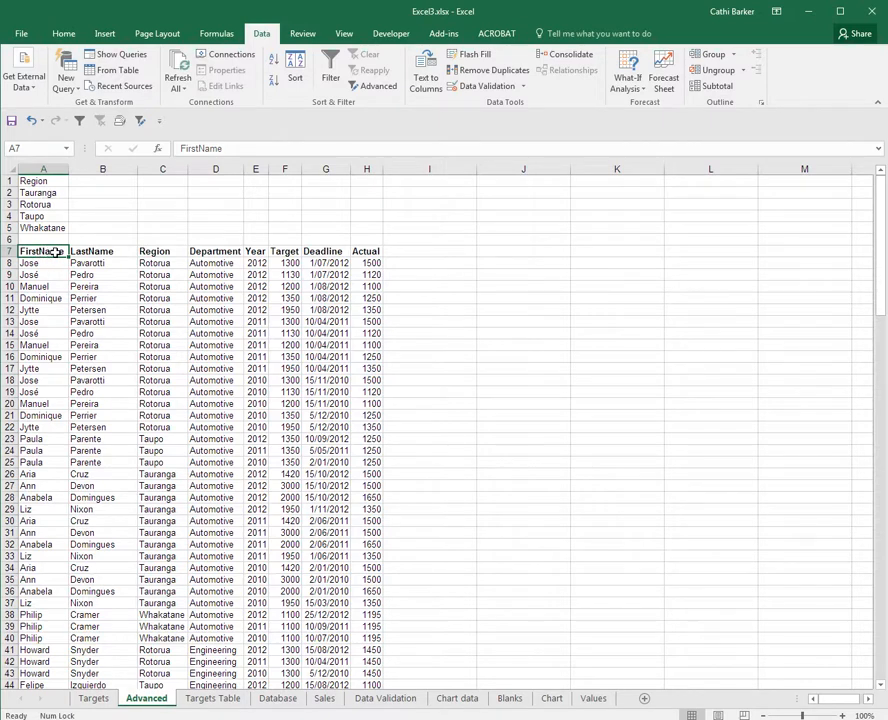
pyautogui.hotkey('ctrl', 'a')
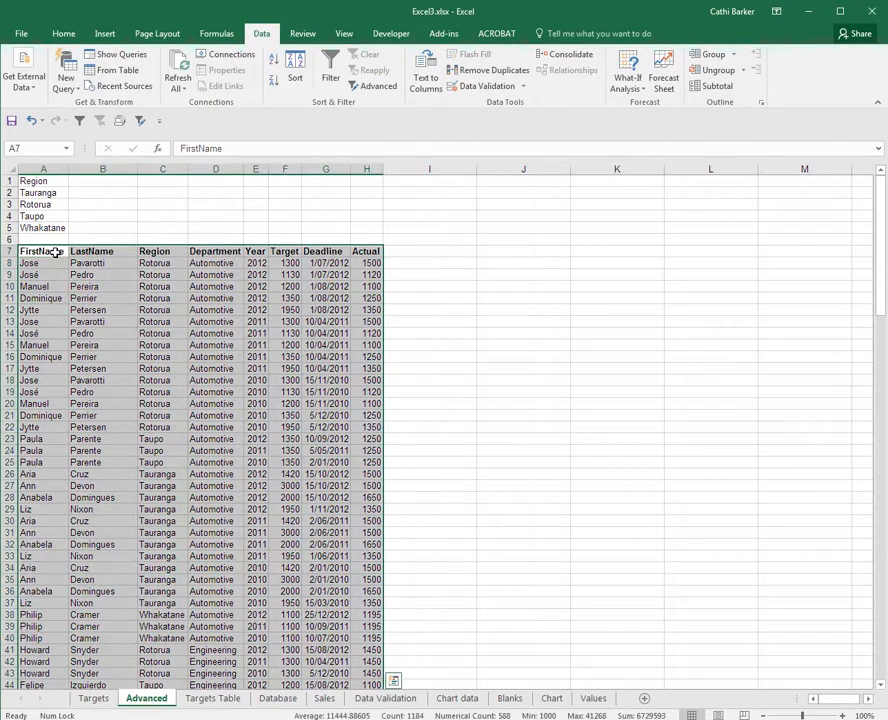
pyautogui.press('Delete')
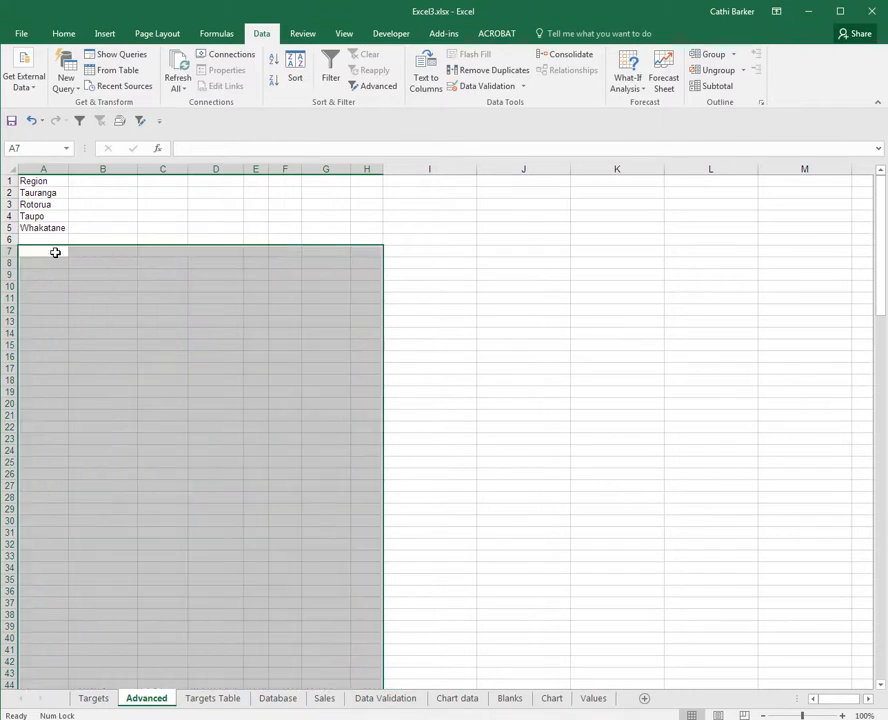
pyautogui.click(55, 252)
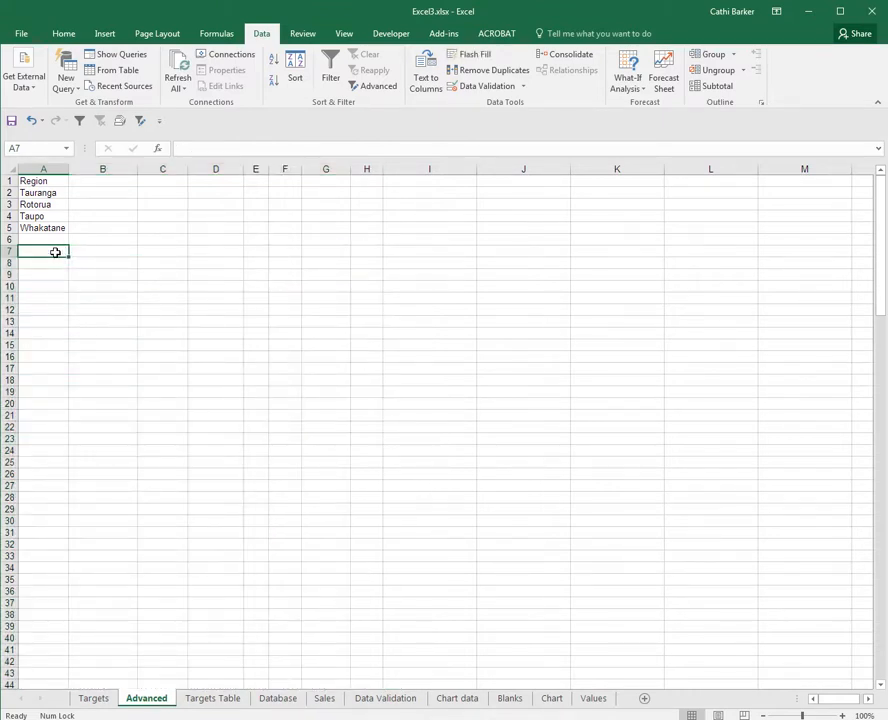
# Replace the criteria regions in A2:A5 with Auckland, Wellington, Christchurch and Hamilton, and widen column A to fit them
pyautogui.click(50, 195)
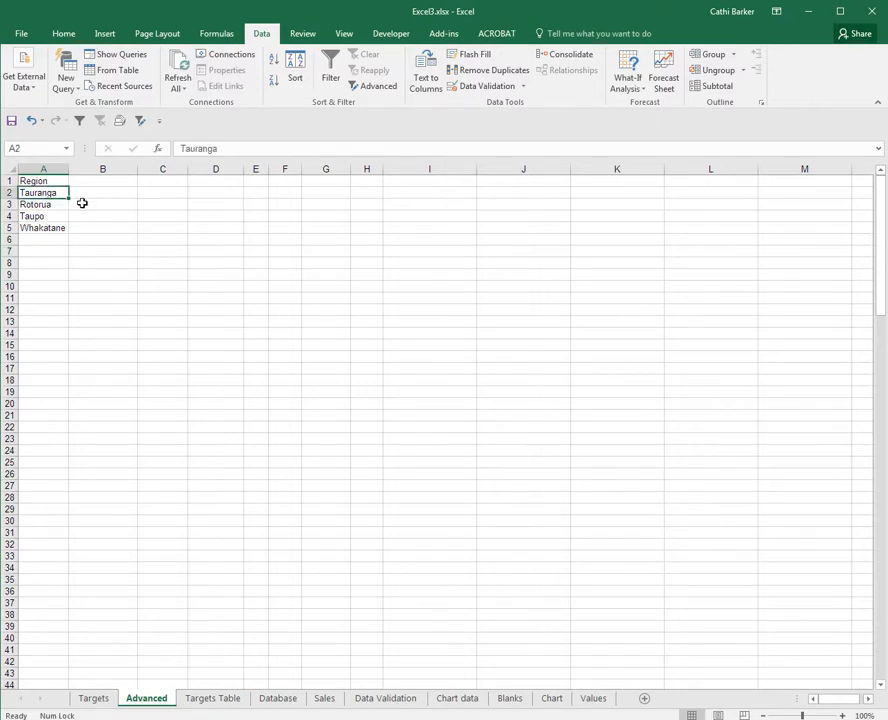
pyautogui.write('Auckland')
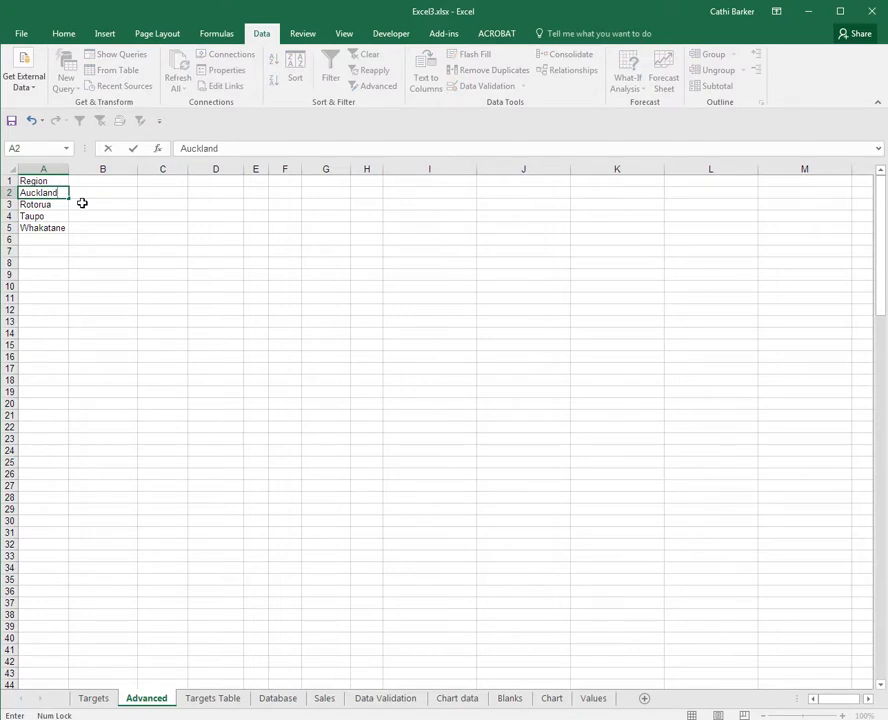
pyautogui.press('Return')
pyautogui.write('Wellington')
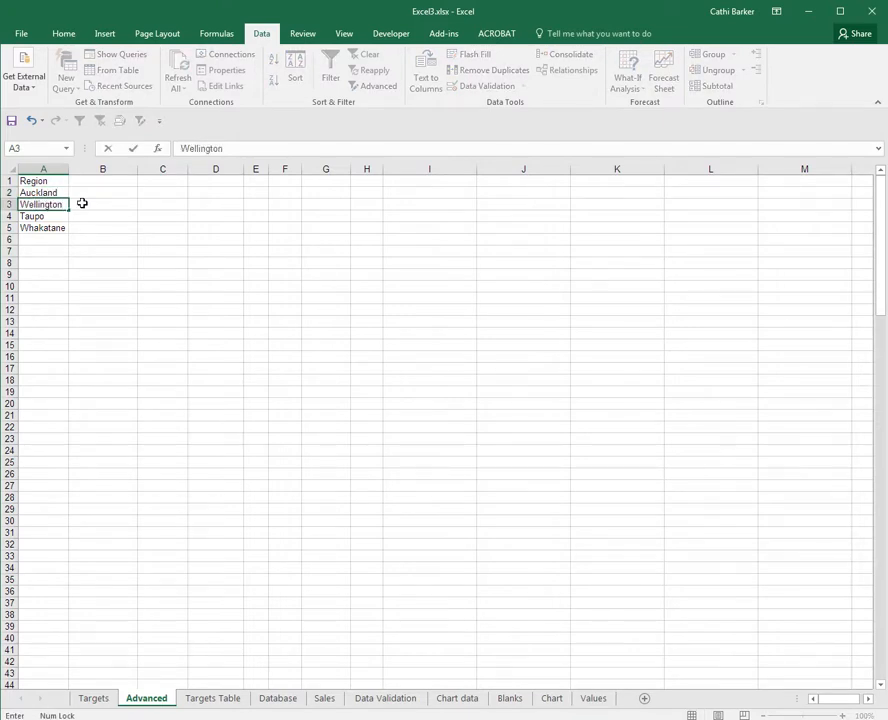
pyautogui.press('Return')
pyautogui.write('Christchurch')
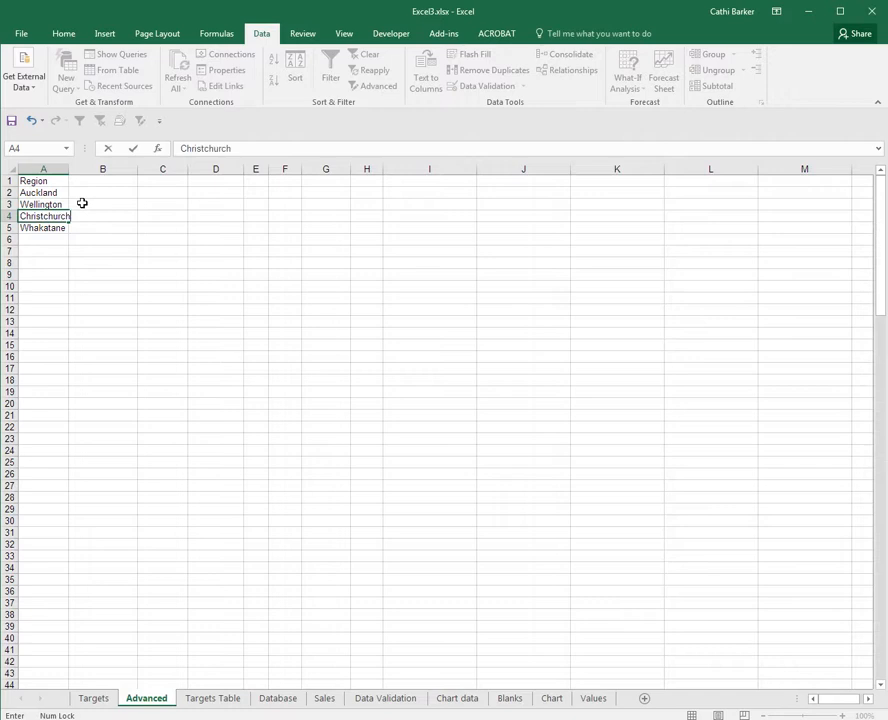
pyautogui.press('Return')
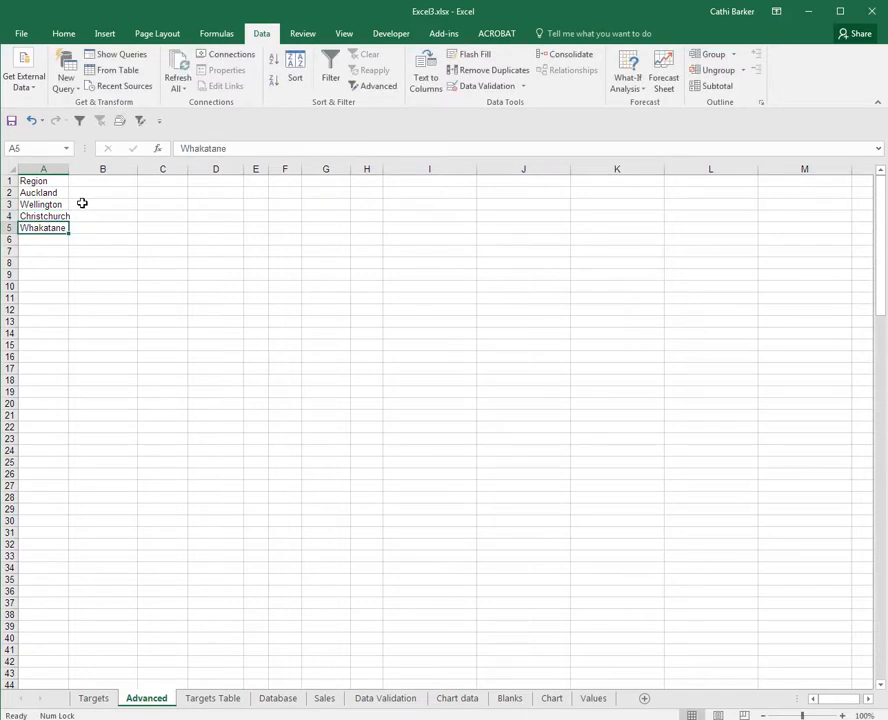
pyautogui.write('Hamilonn')
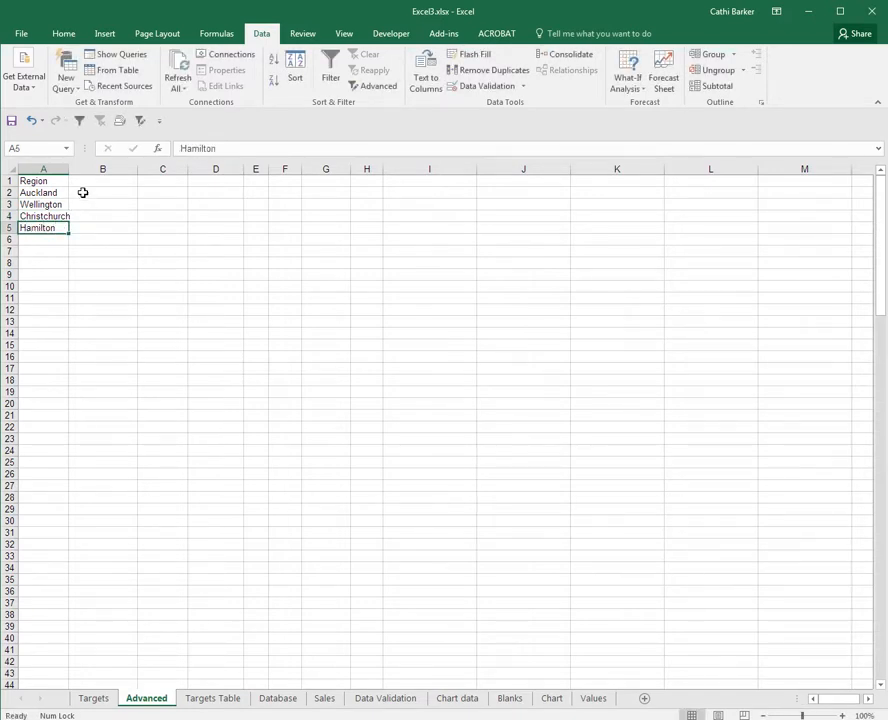
pyautogui.moveTo(70, 170); pyautogui.dragTo(74, 170)
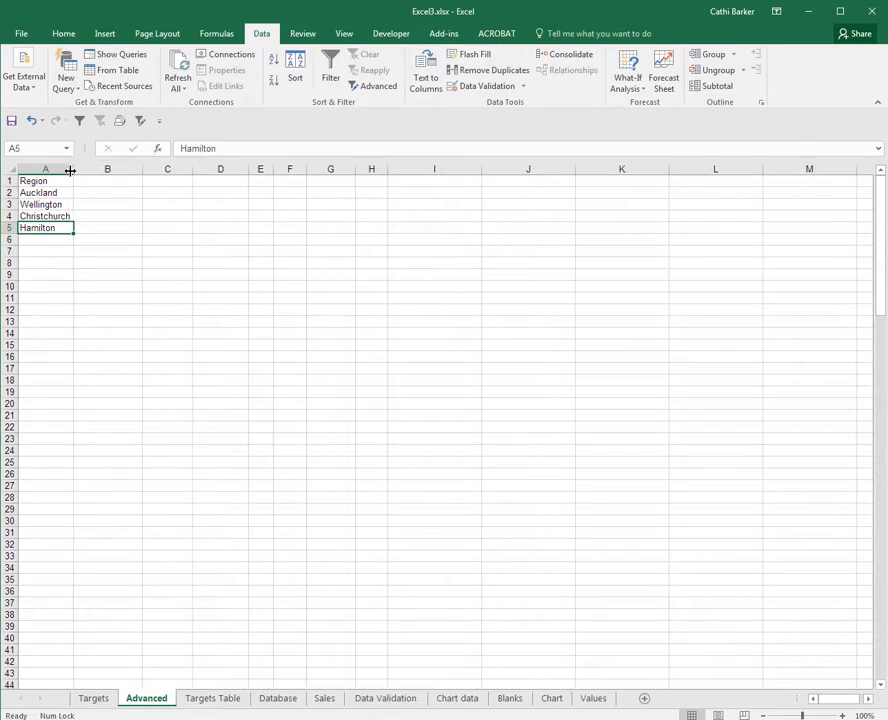
# Run an Advanced Filter copying TargetList records that match Crit1 to A7 of the Advanced sheet, and fit column C to its contents
pyautogui.click(61, 251)
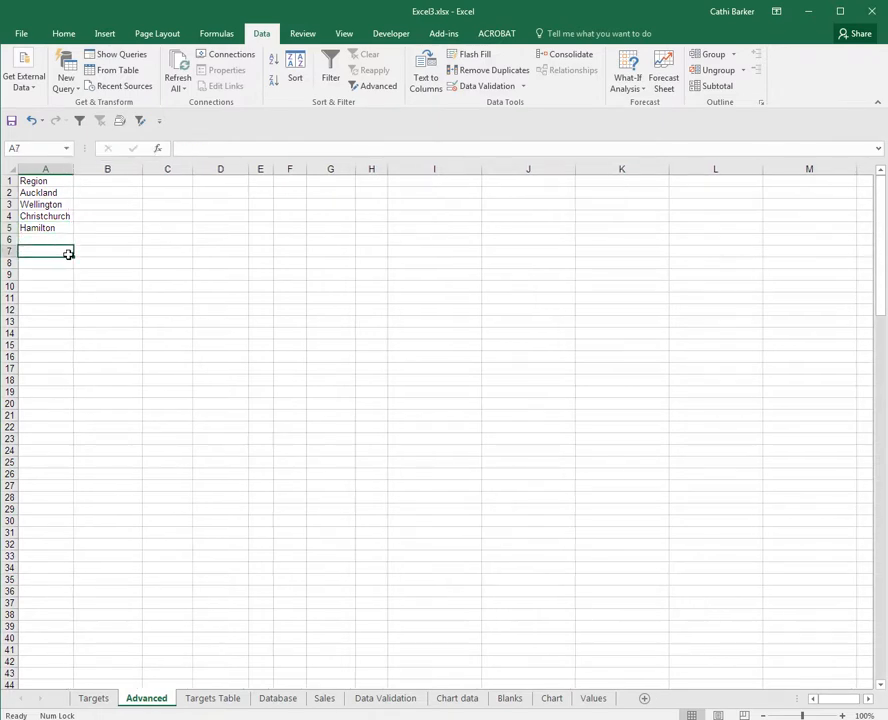
pyautogui.click(140, 121)
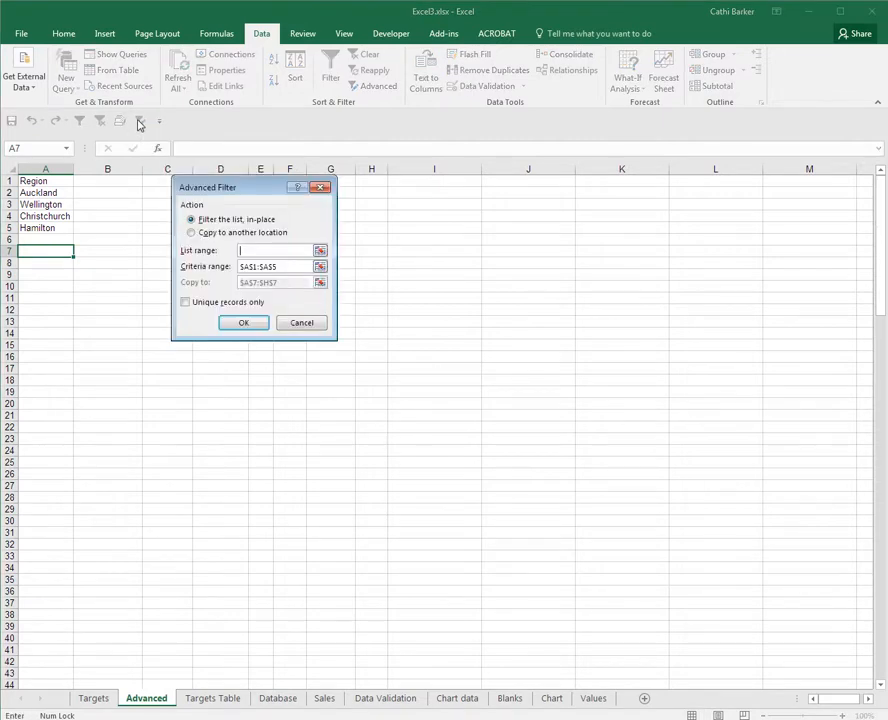
pyautogui.click(192, 233)
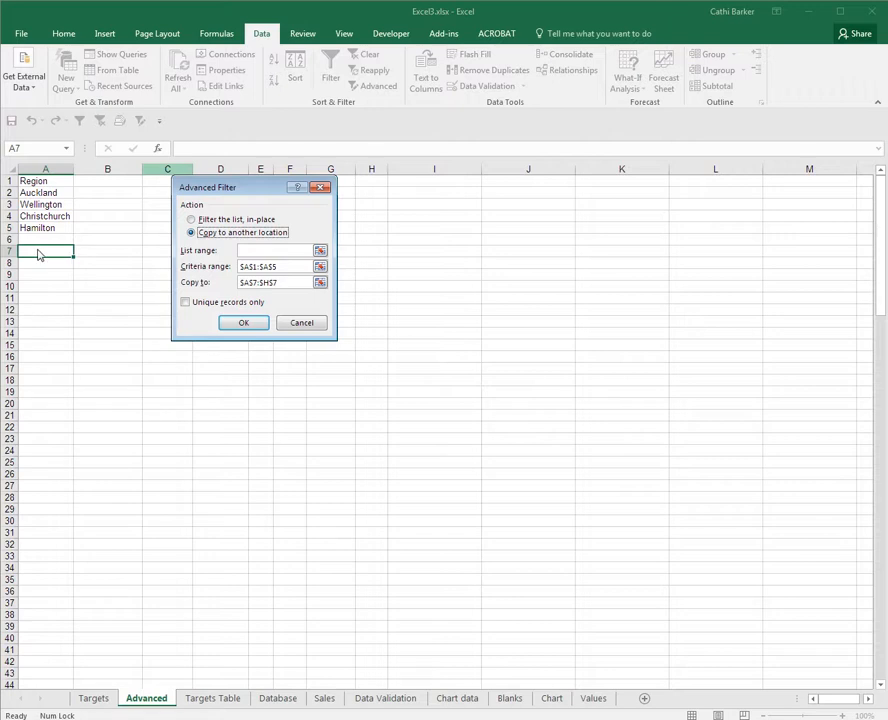
pyautogui.click(254, 250)
pyautogui.write('Ta')
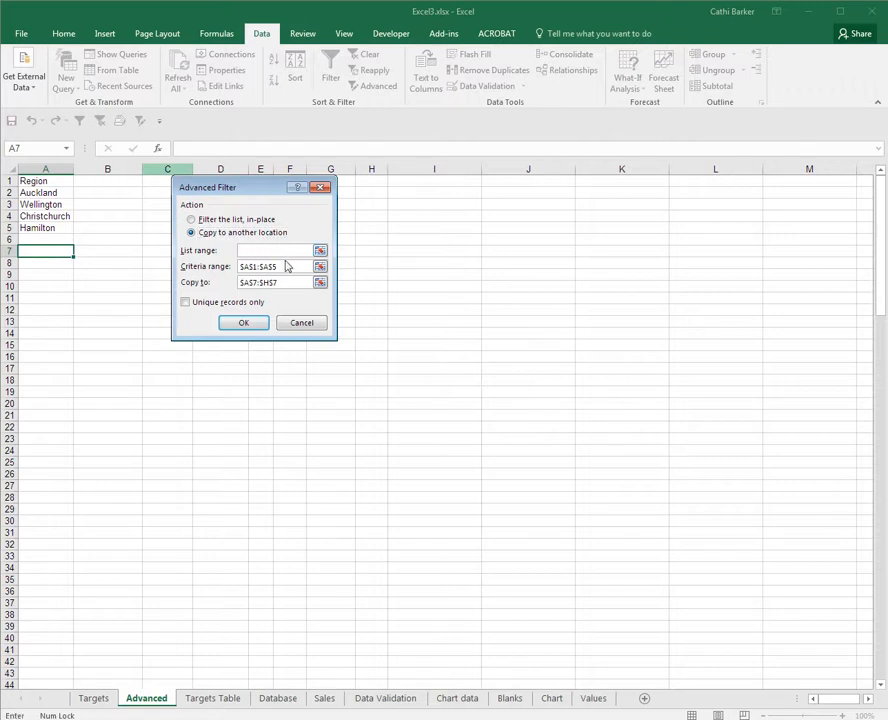
pyautogui.write('rgetList')
pyautogui.press('Tab')
pyautogui.write('Cr')
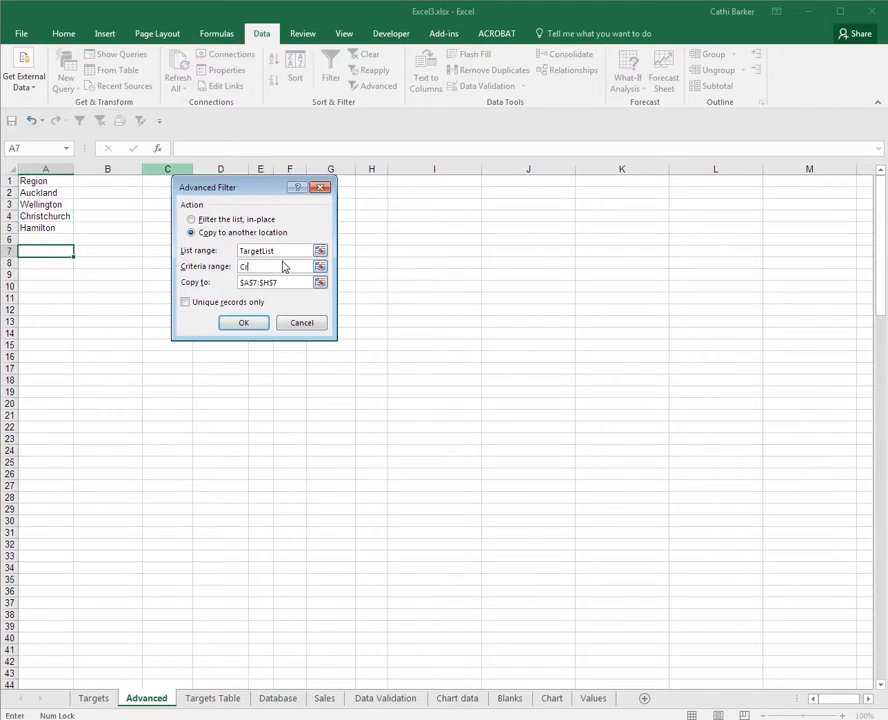
pyautogui.press('Tab')
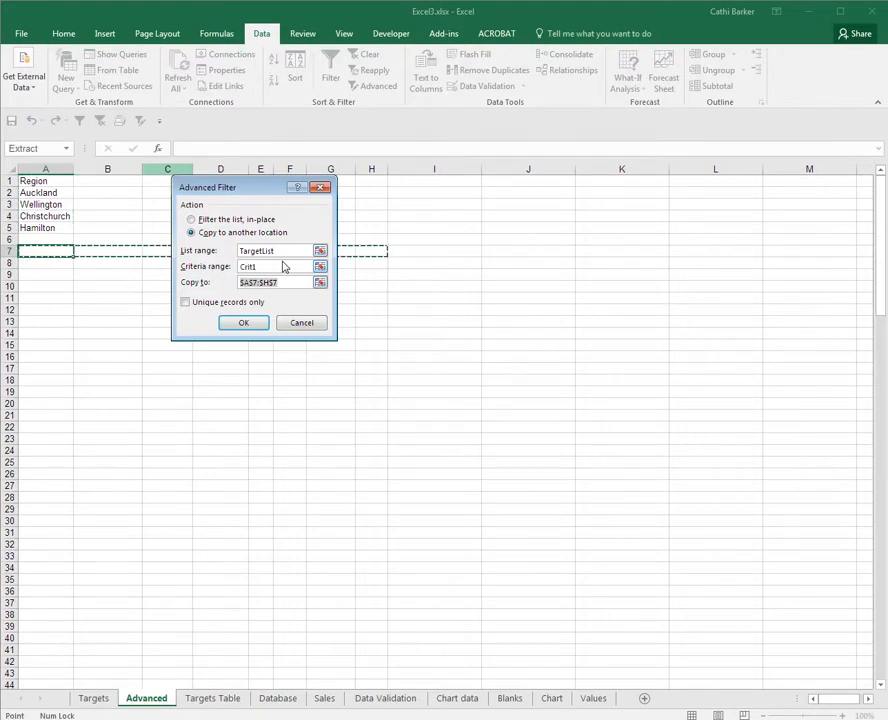
pyautogui.click(45, 252)
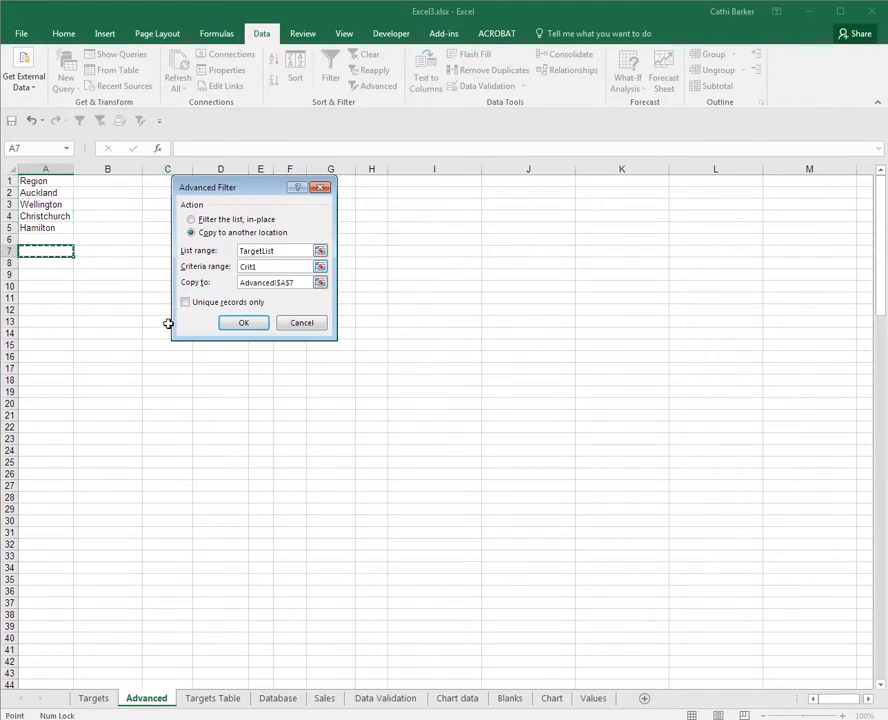
pyautogui.click(254, 322)
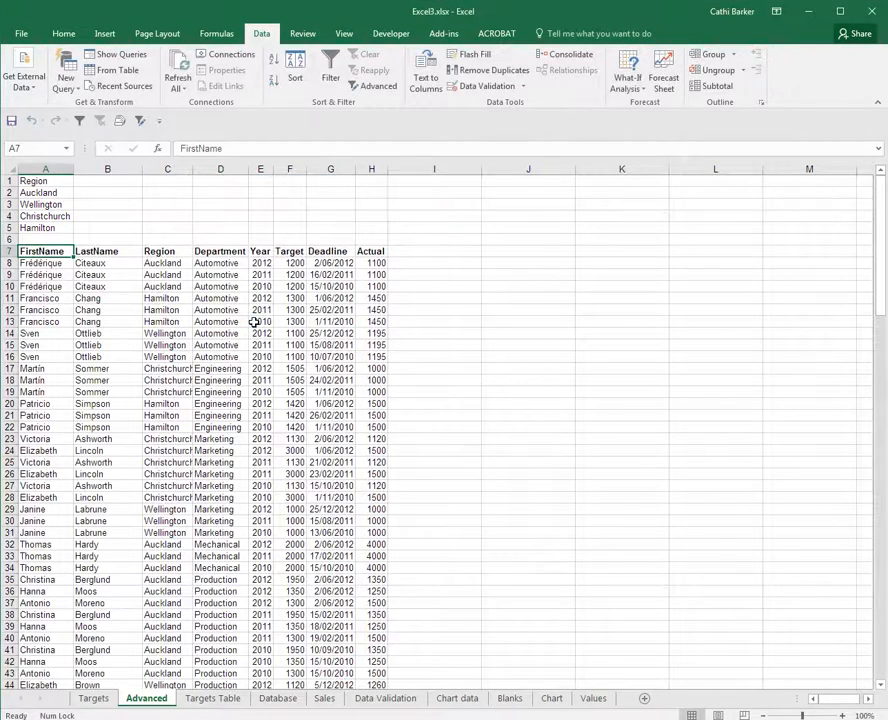
pyautogui.doubleClick(193, 169)
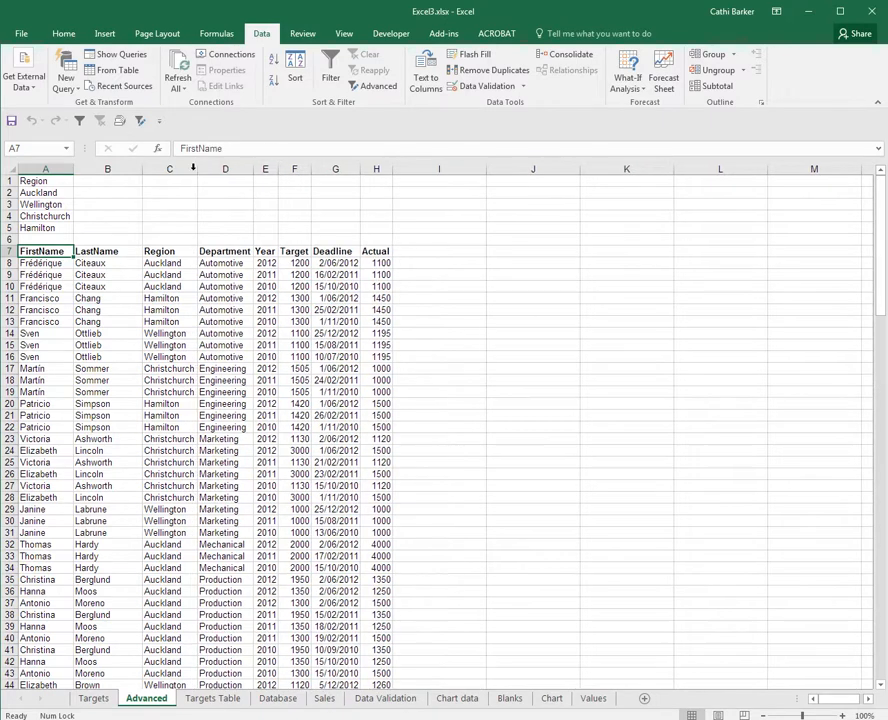